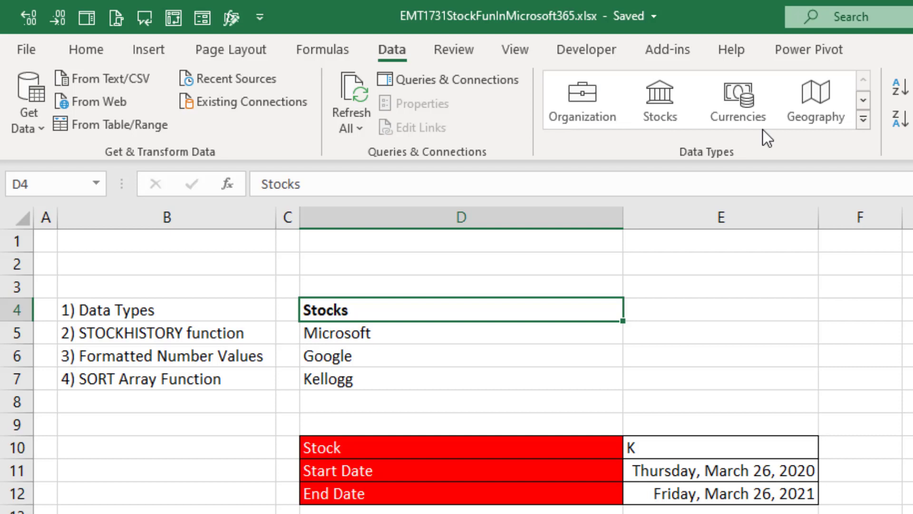
Convert Microsoft, Google and Kellogg in D5:D7 to the Stocks data type and start a table from D4
click(864, 120)
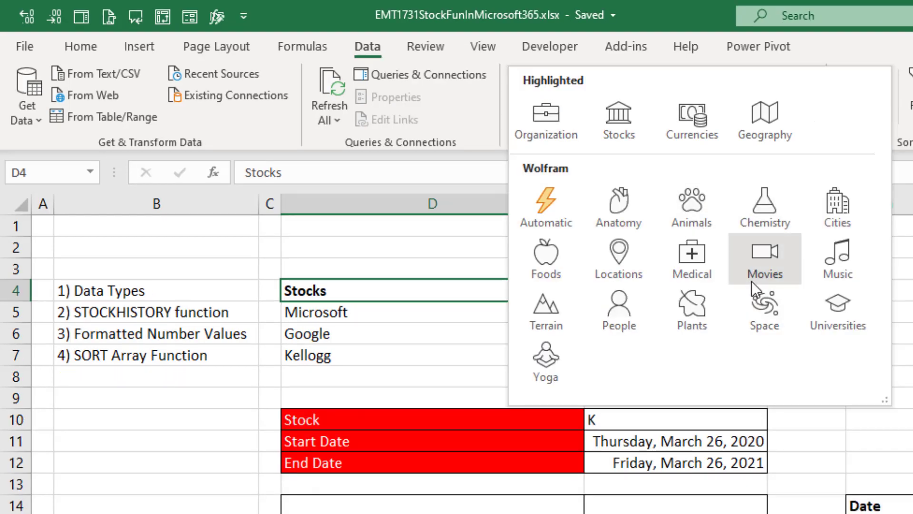
key(Escape)
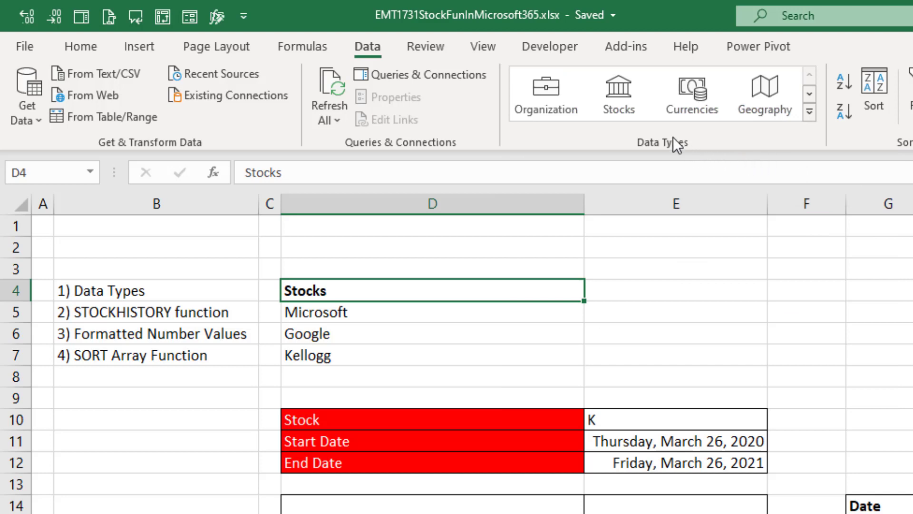
click(431, 334)
drag(352, 310, 360, 355)
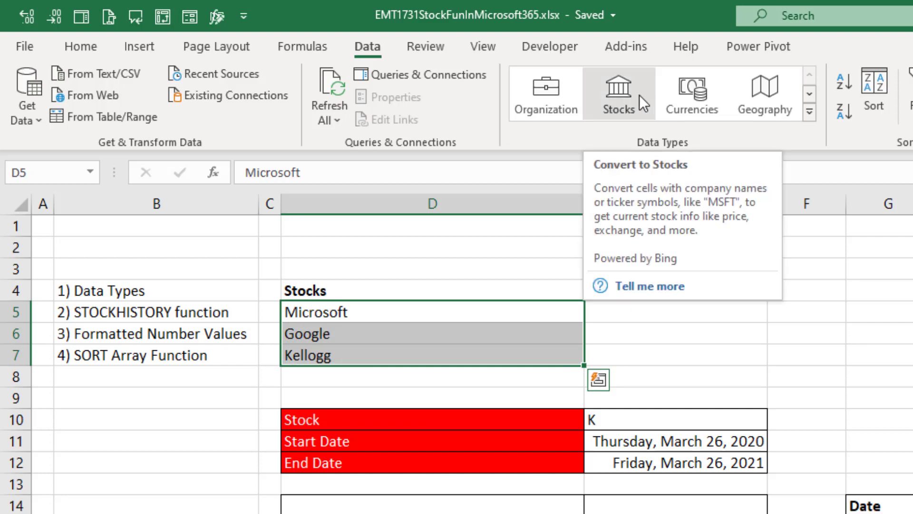
click(639, 95)
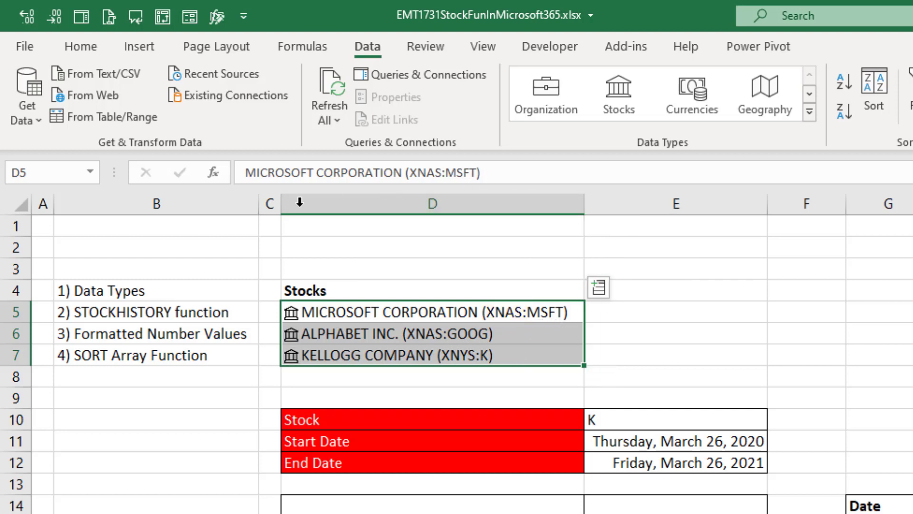
click(466, 293)
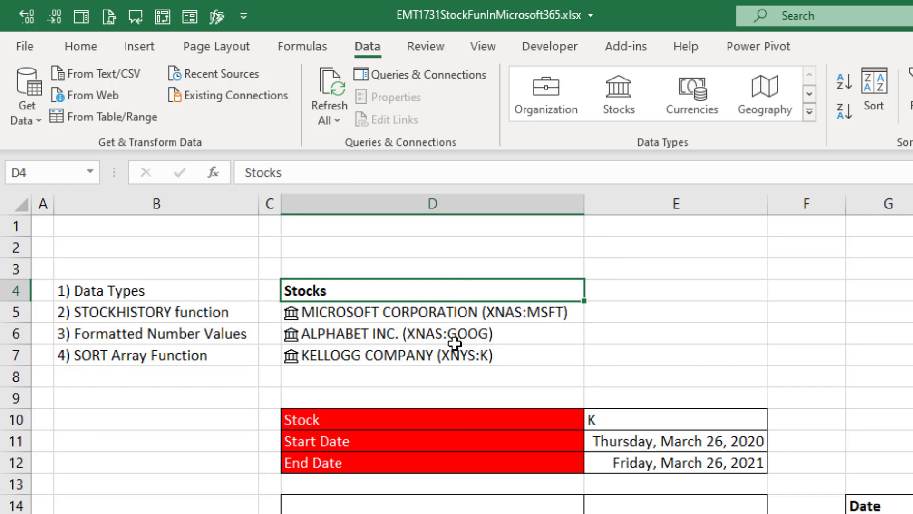
key(ctrl+t)
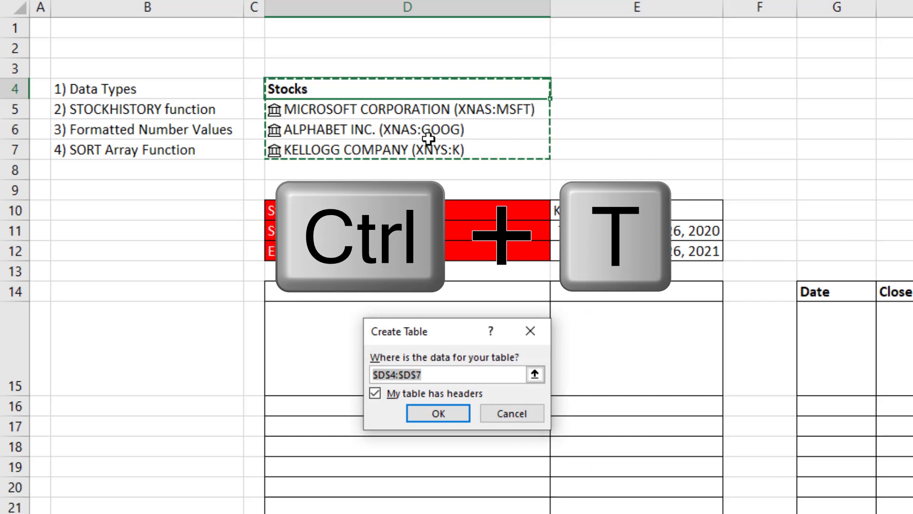
Create the table with headers and add a Price column for each stock
click(458, 418)
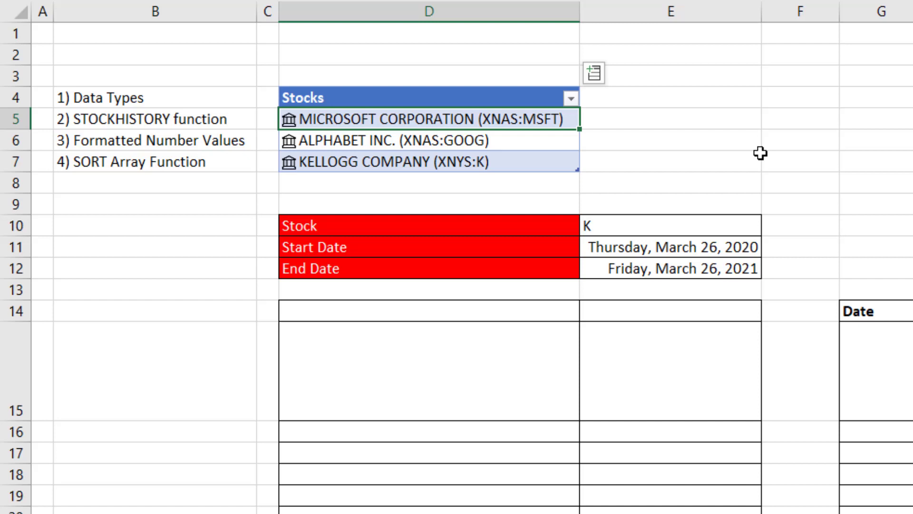
click(601, 75)
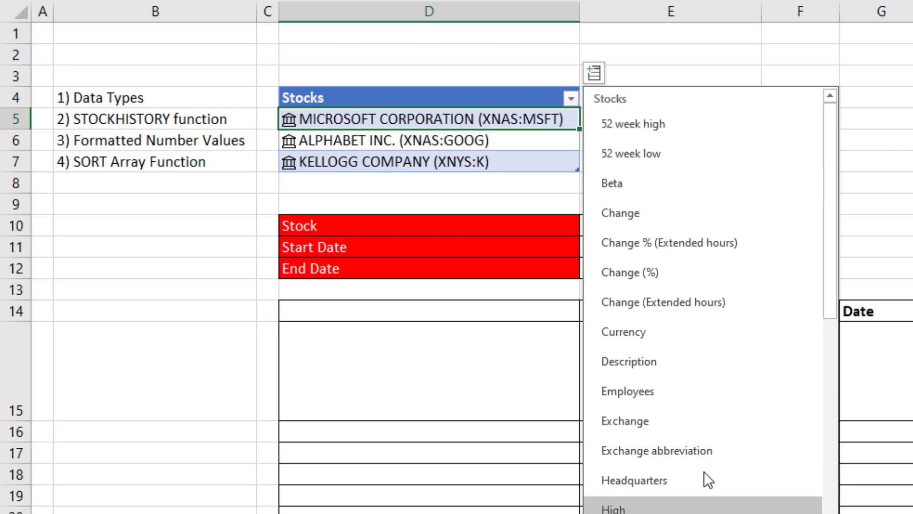
drag(832, 212, 832, 436)
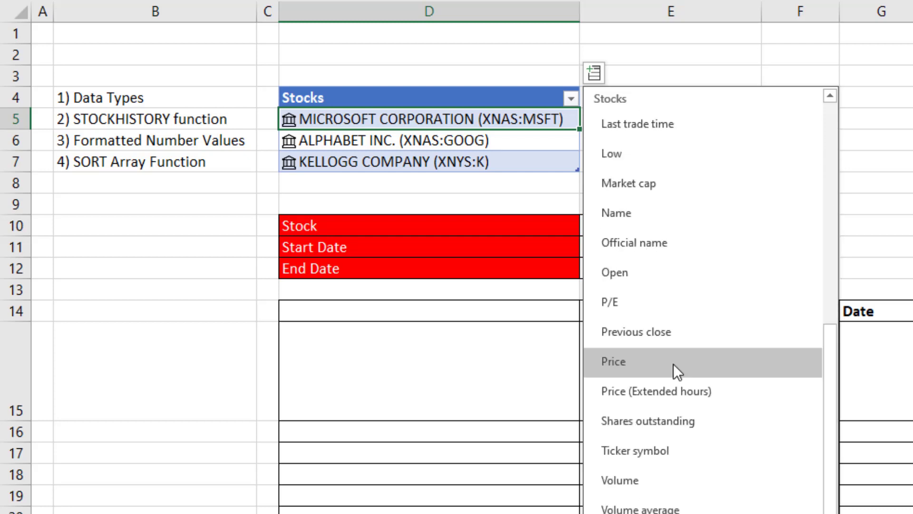
click(638, 367)
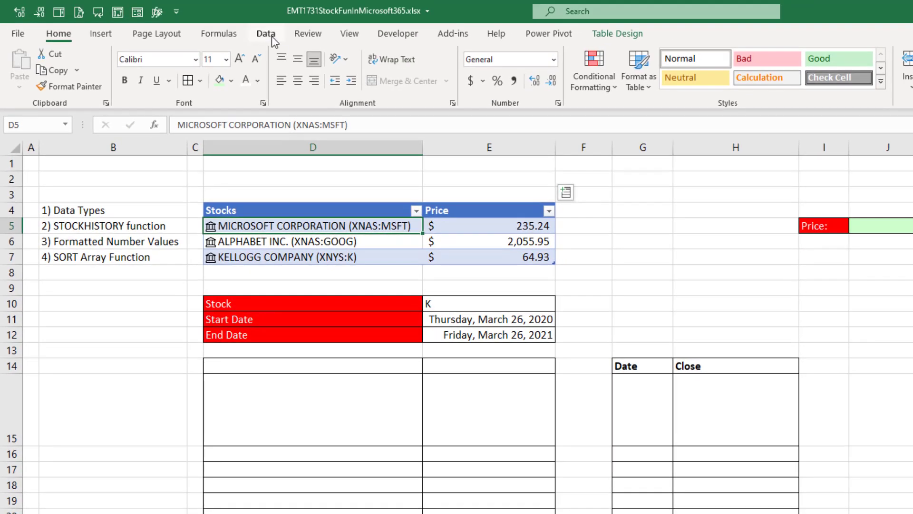
Refresh all stock data and add a Beta column to the table
click(272, 37)
click(242, 66)
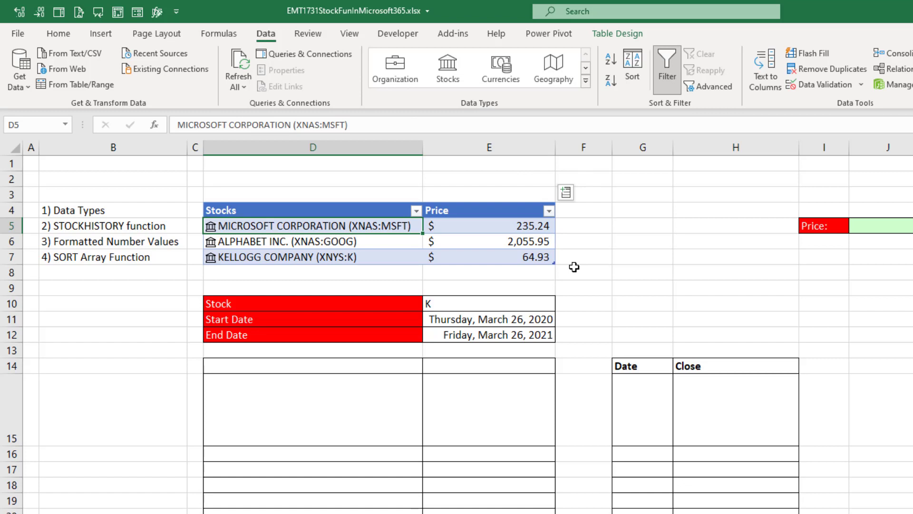
click(566, 191)
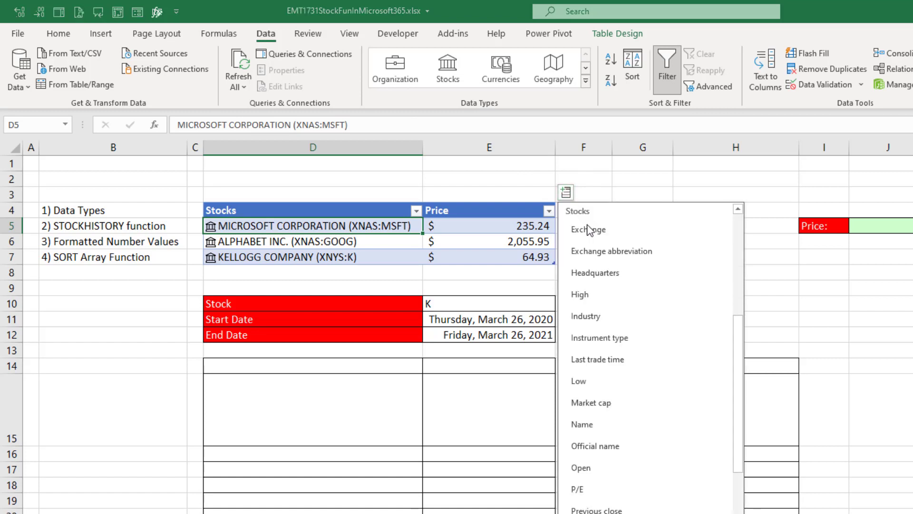
scroll(627, 284, up, 3)
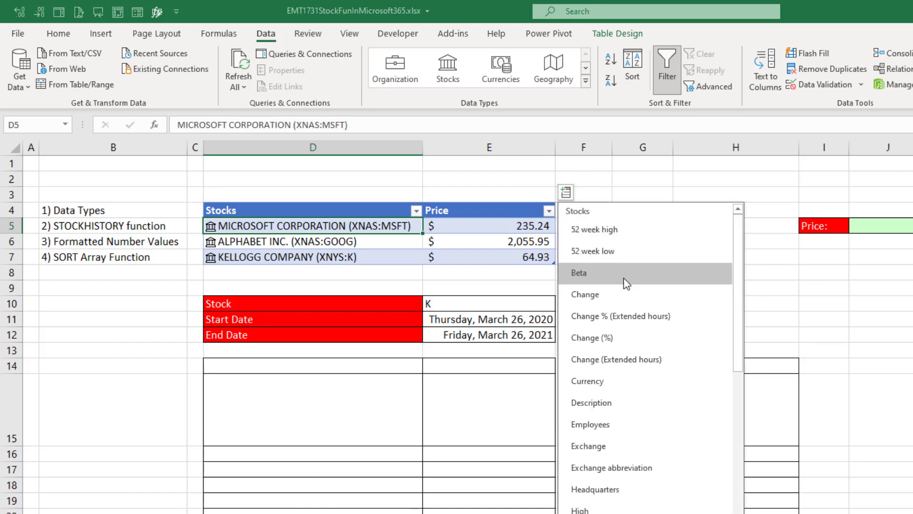
click(626, 283)
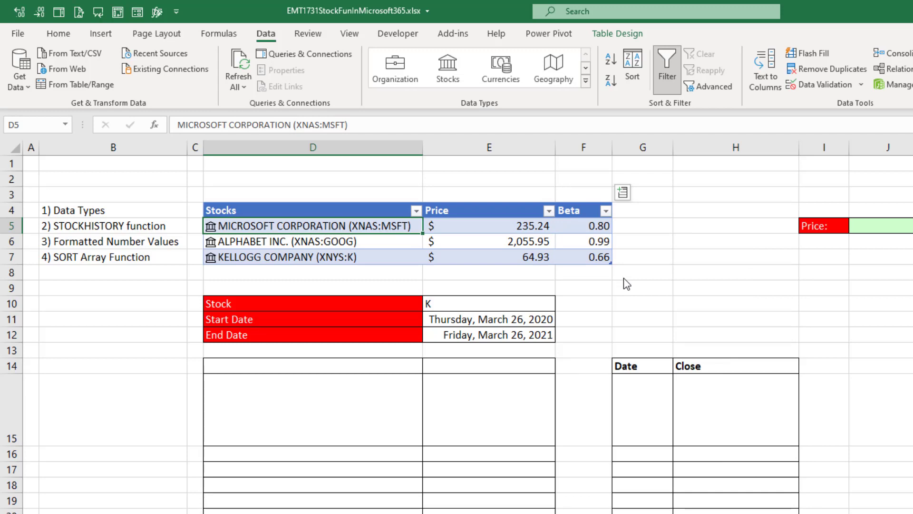
click(890, 226)
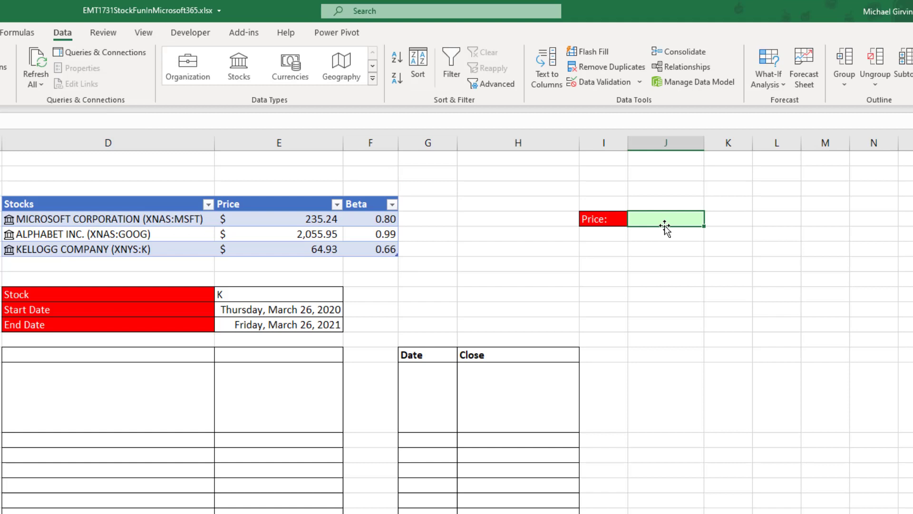
text(=)
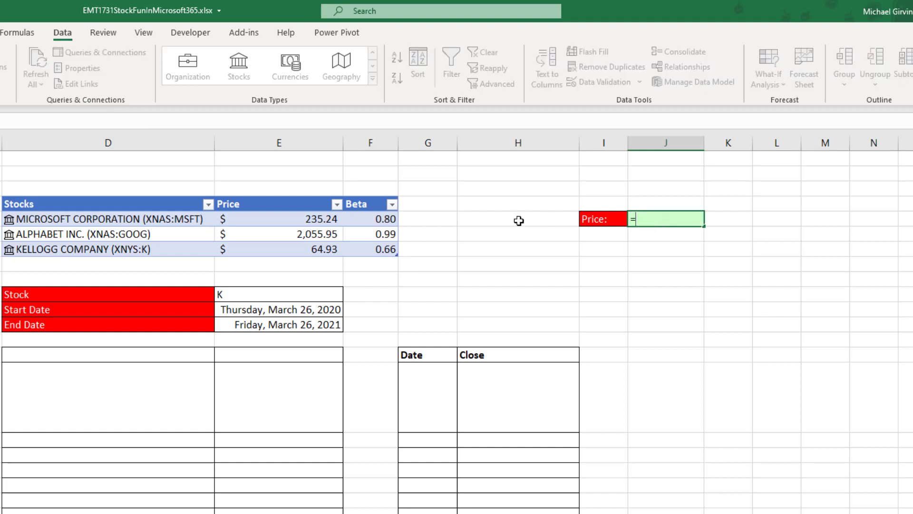
click(142, 219)
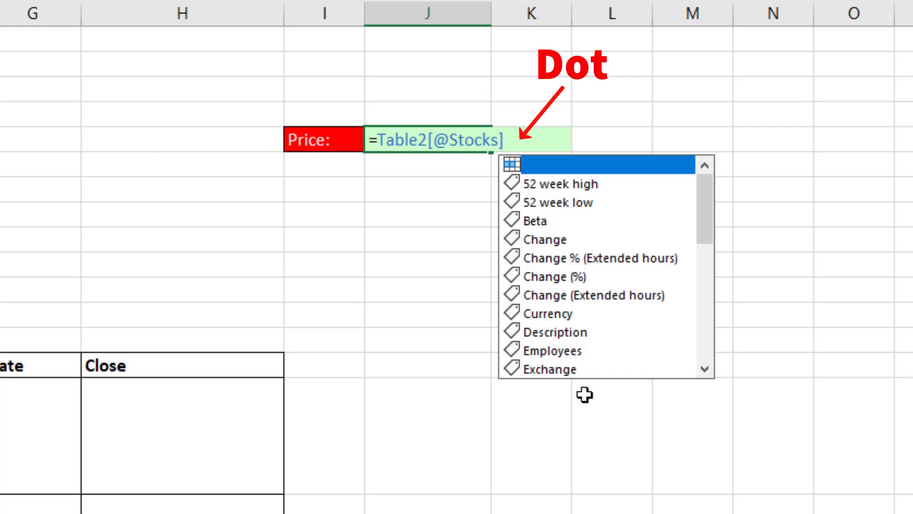
text(.)
scroll(728, 352, down, 6)
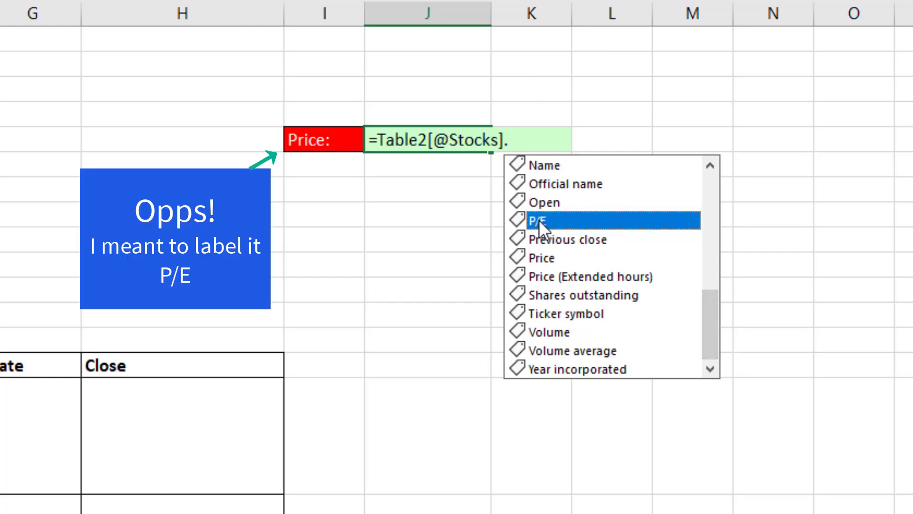
double_click(538, 220)
key(Return)
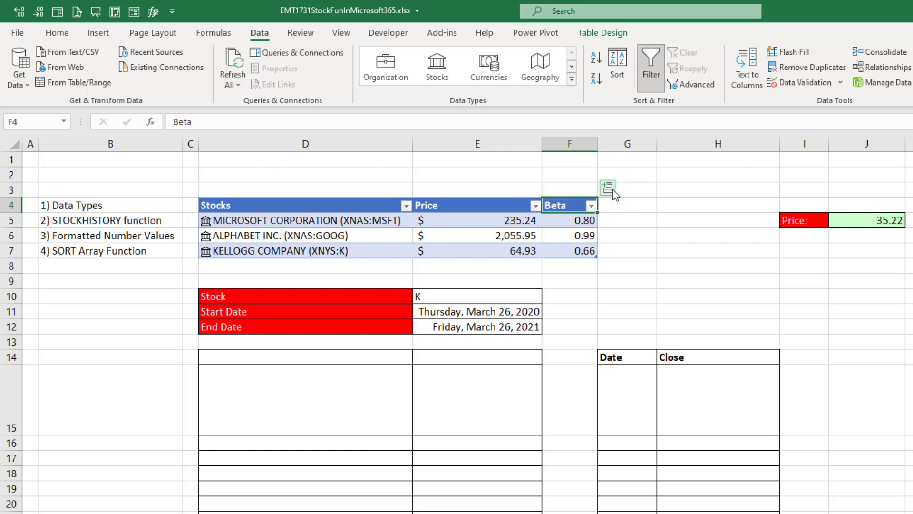
Add a Ticker symbol column (MSFT, GOOG, K) to the Stocks table
click(612, 189)
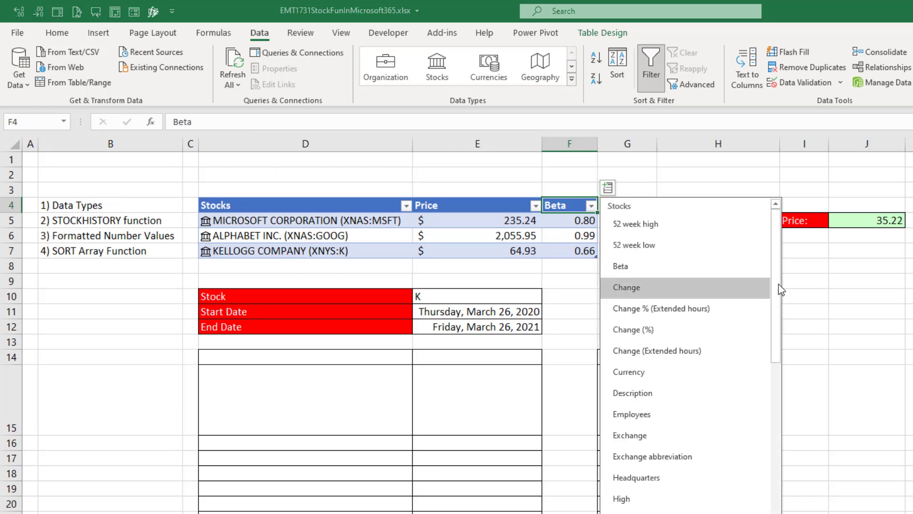
drag(777, 290, 681, 461)
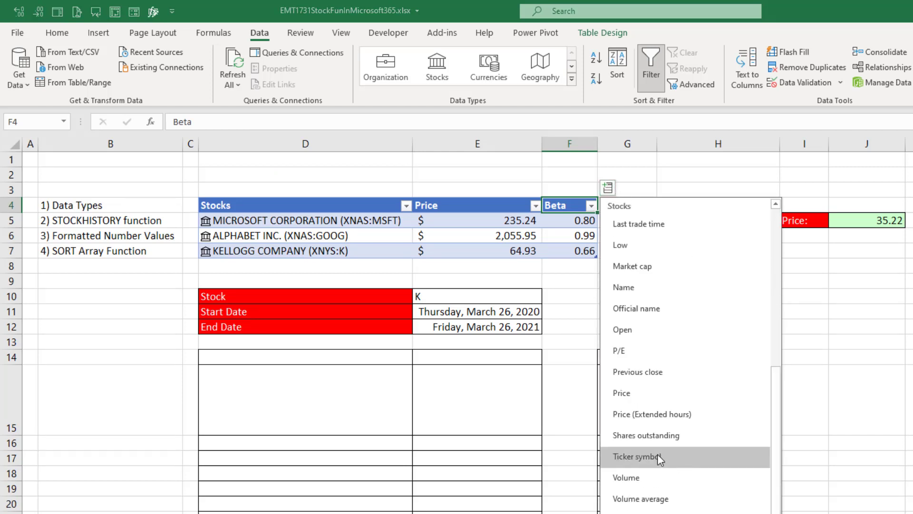
click(659, 456)
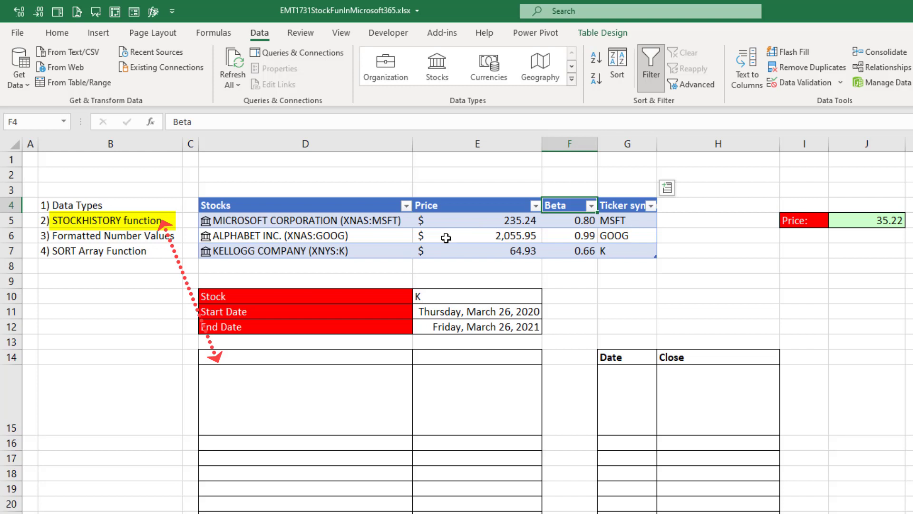
Restrict E10 to a list sourced from $G$5:$G$7 and choose K
click(455, 297)
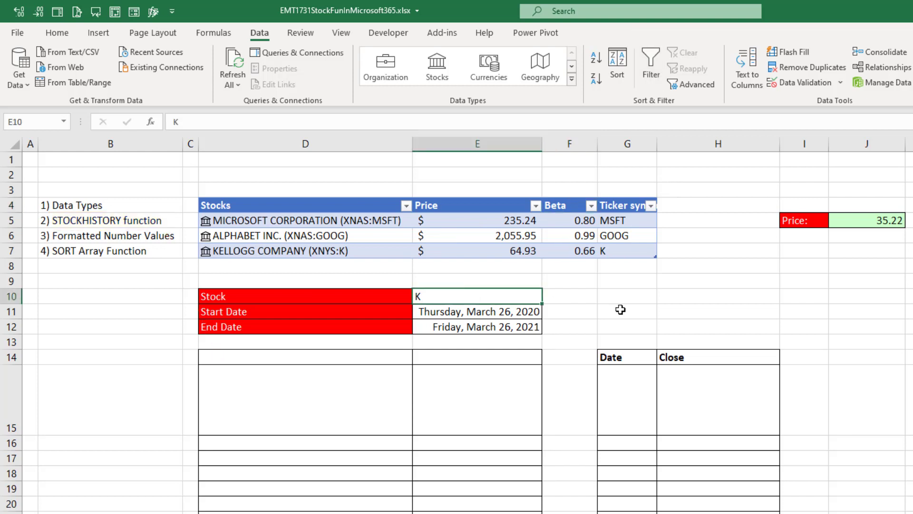
key(alt+d)
key(l)
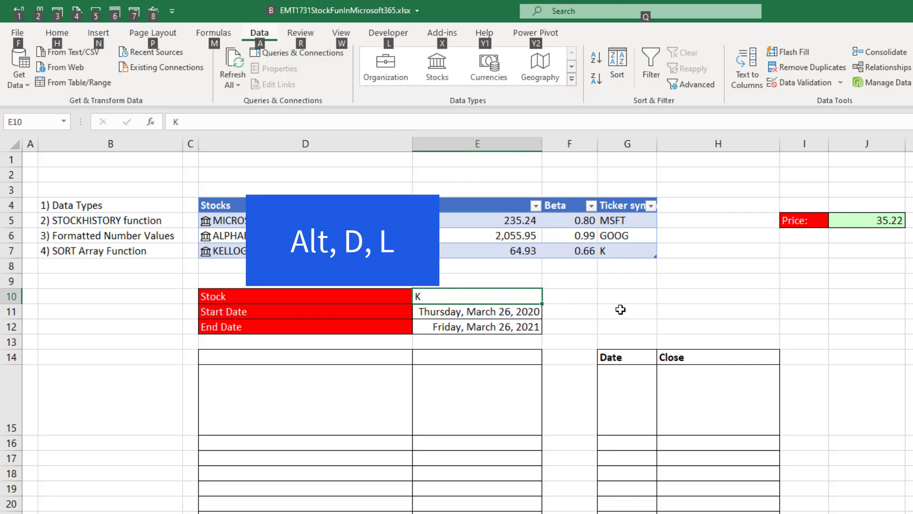
key(Tab)
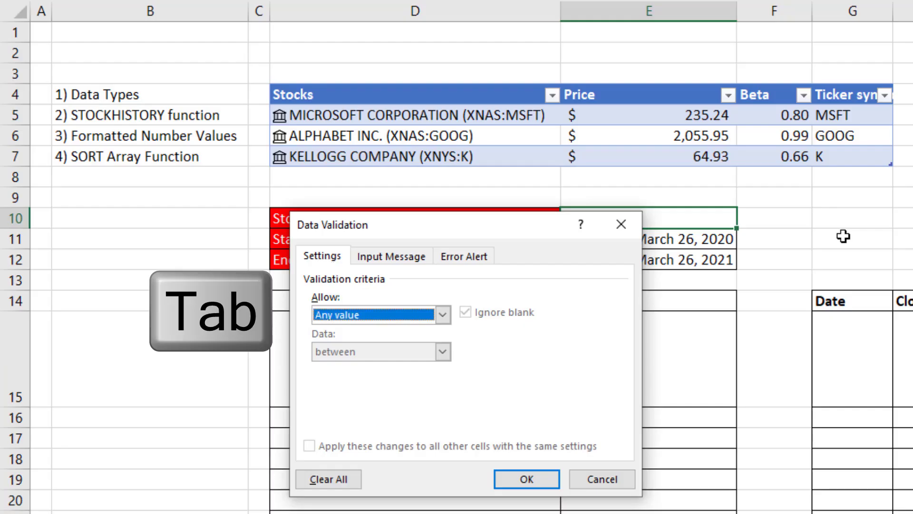
key(alt+Down)
key(l)
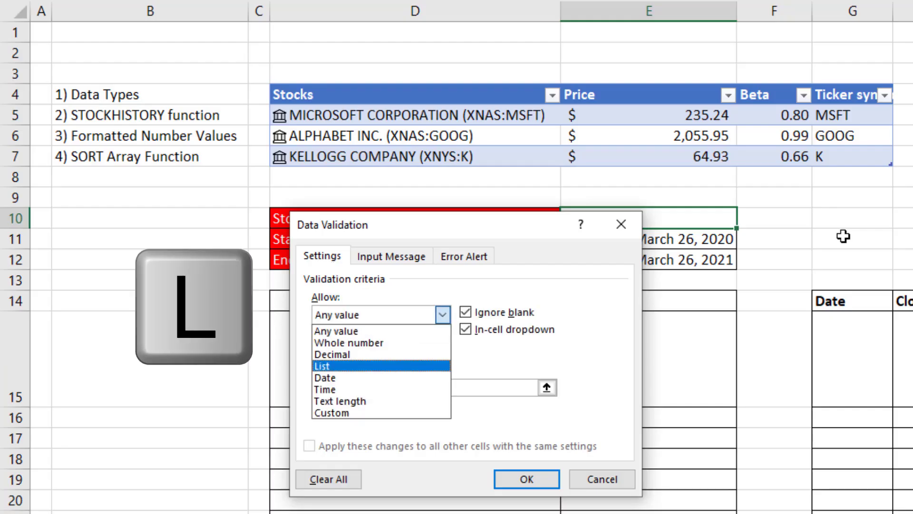
key(Tab)
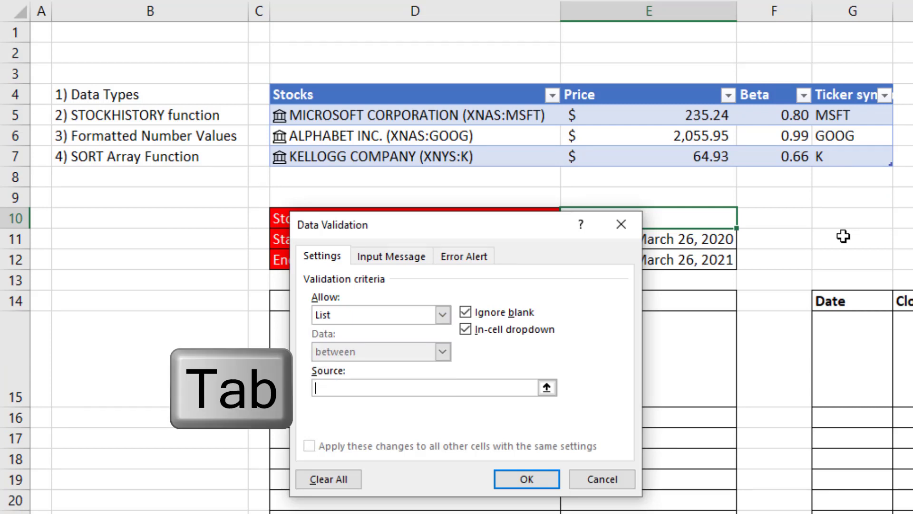
click(843, 81)
click(546, 479)
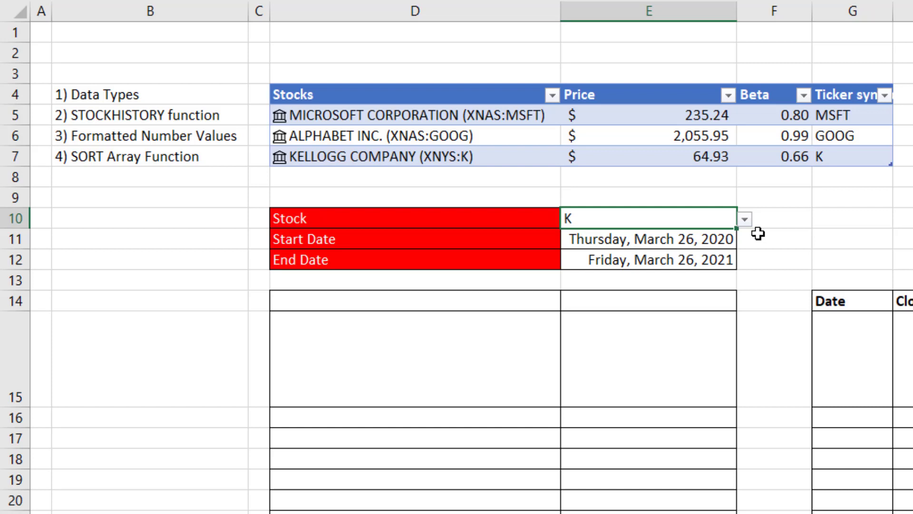
click(746, 220)
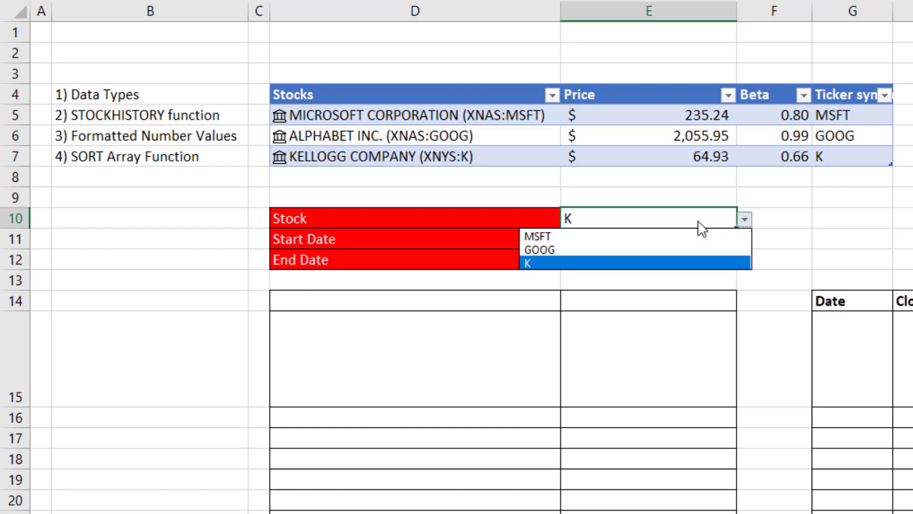
click(565, 262)
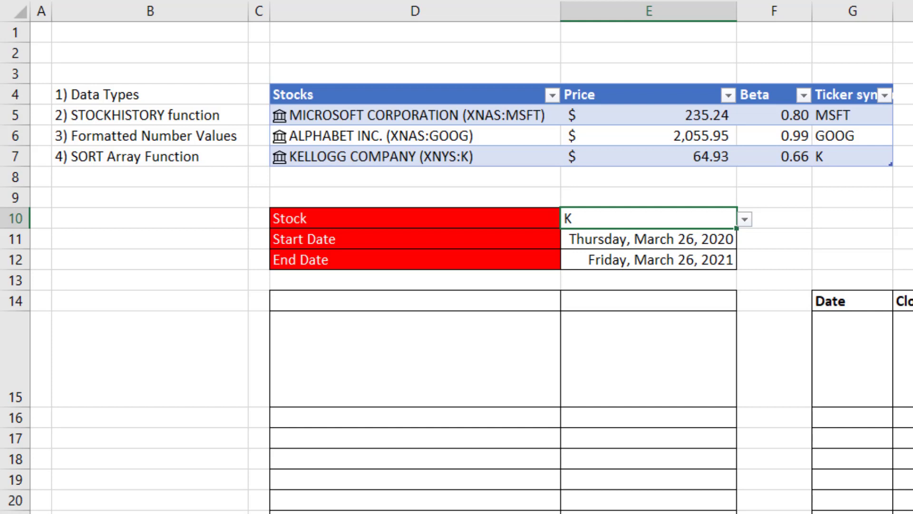
Enter =STOCKHISTORY(E10,E11,E12) in D14 to list K's daily closes from 3/26/20
click(664, 248)
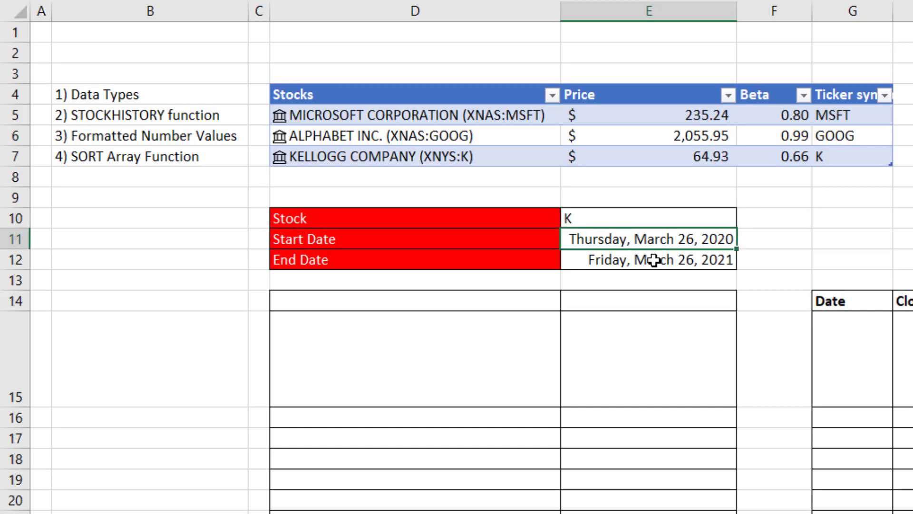
click(653, 263)
click(551, 298)
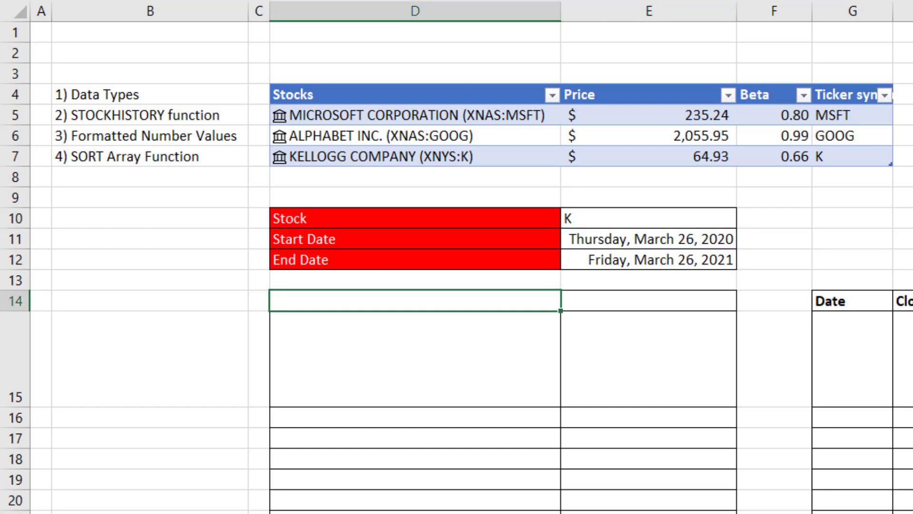
text(=sto)
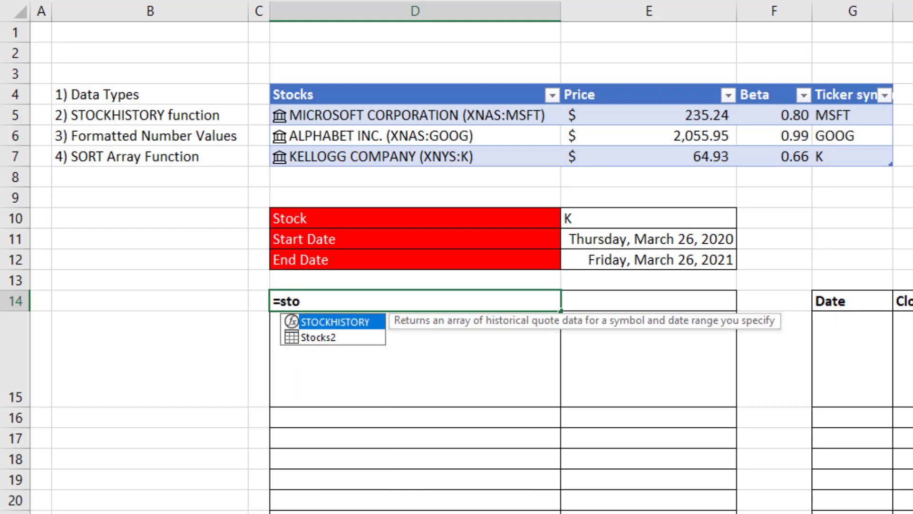
key(Tab)
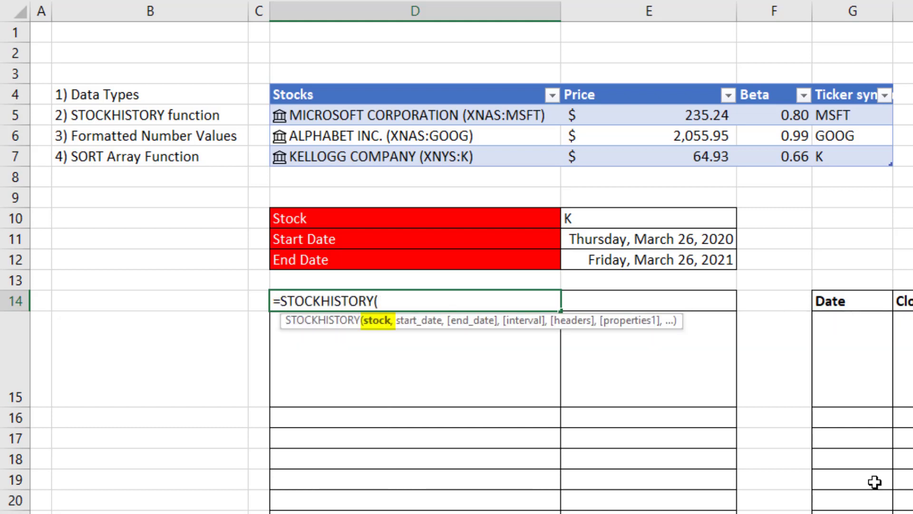
click(609, 222)
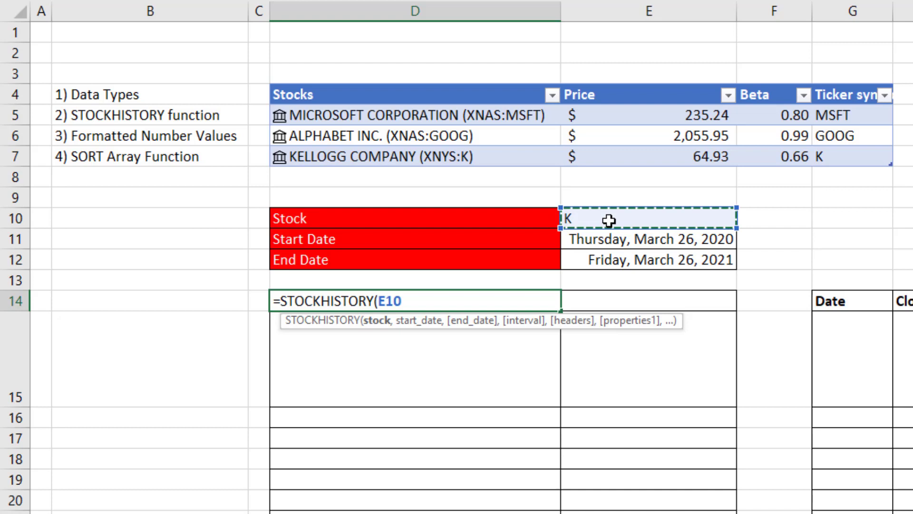
text(,)
click(615, 239)
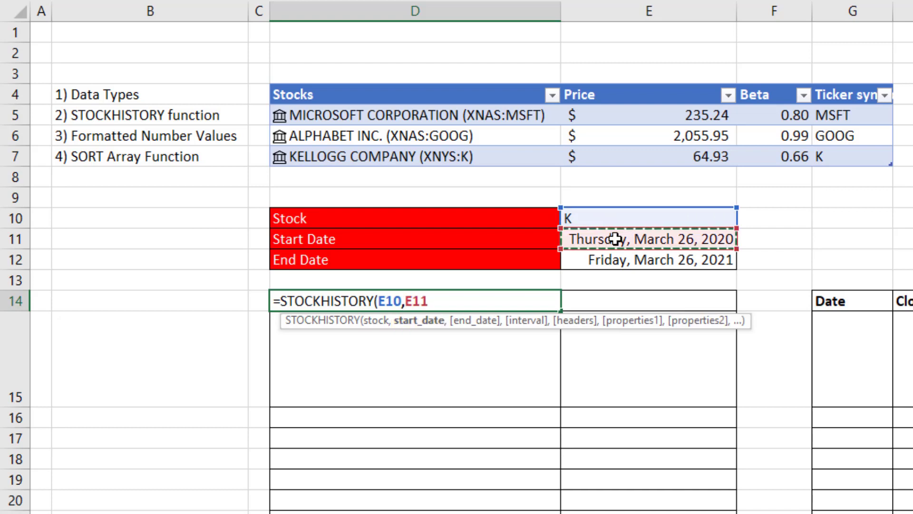
text(,)
click(615, 261)
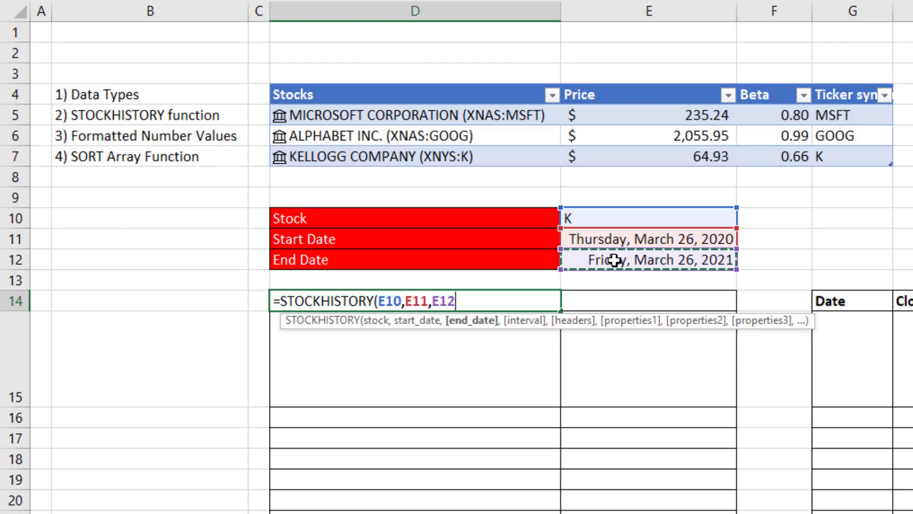
text())
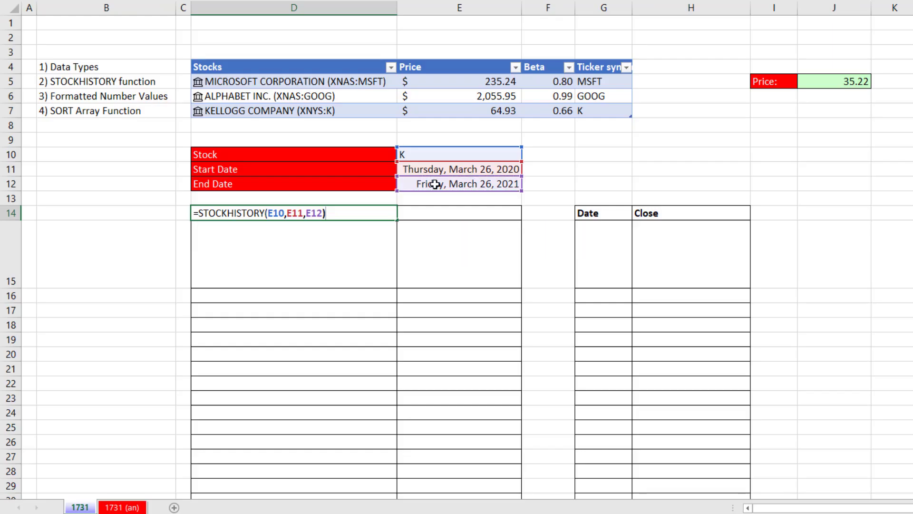
key(Return)
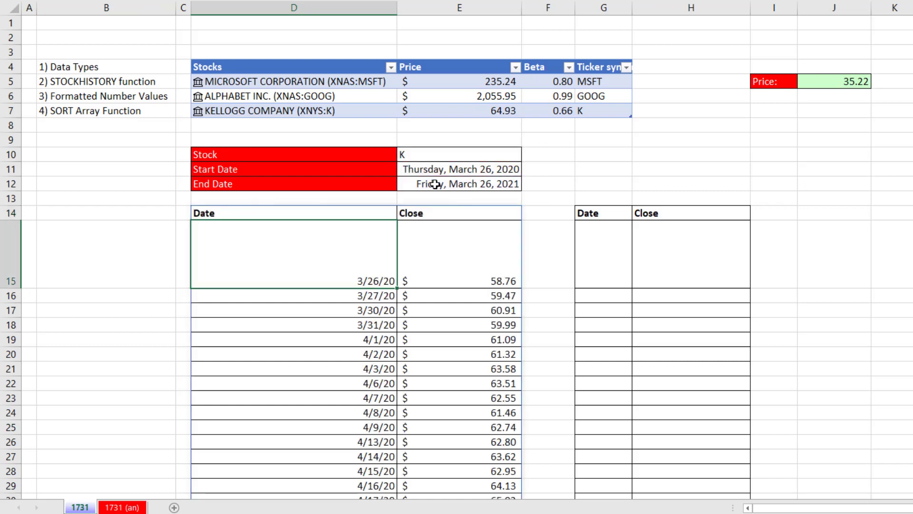
scroll(475, 237, down, 6)
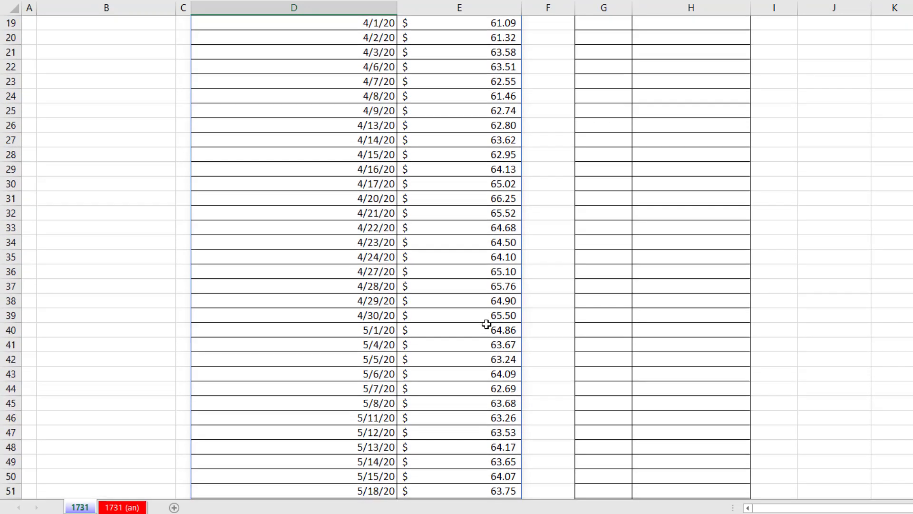
scroll(485, 332, down, 5)
scroll(481, 337, up, 11)
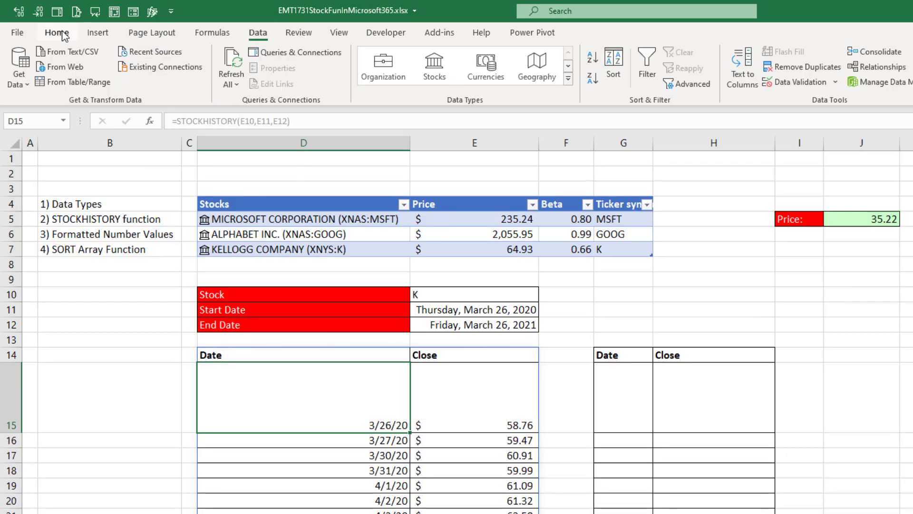
click(56, 33)
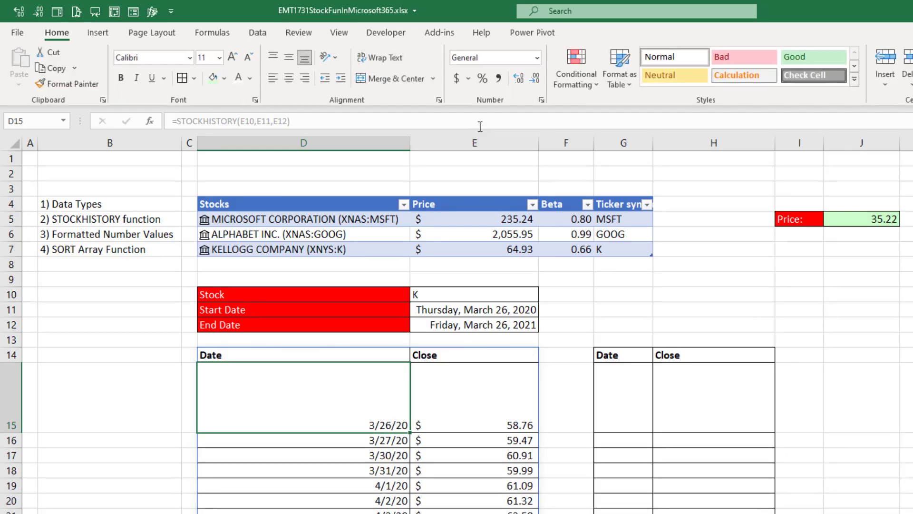
click(477, 471)
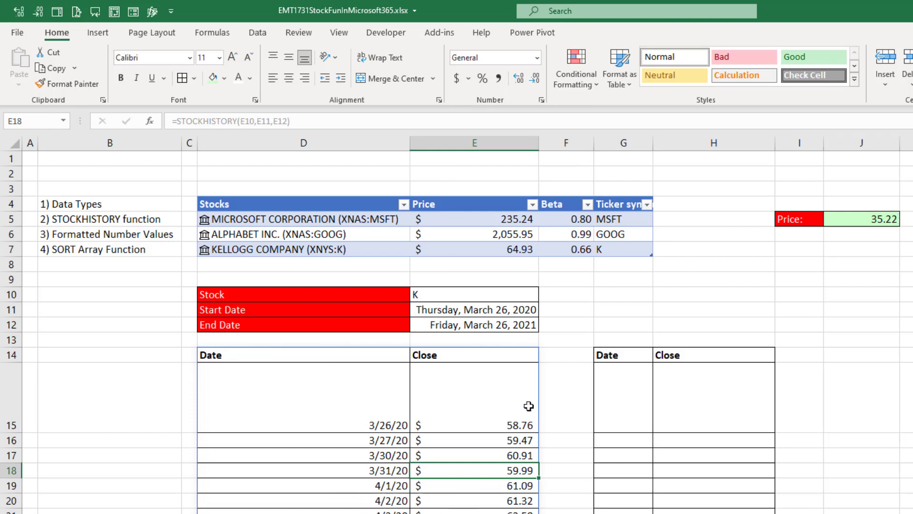
Switch the Stock cell E10 to GOOG and view D14's formula references
click(492, 295)
click(545, 295)
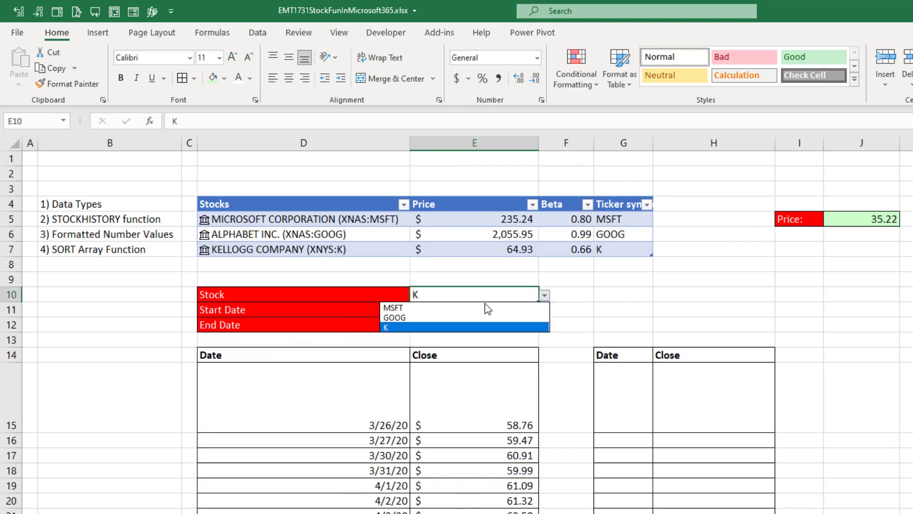
click(441, 317)
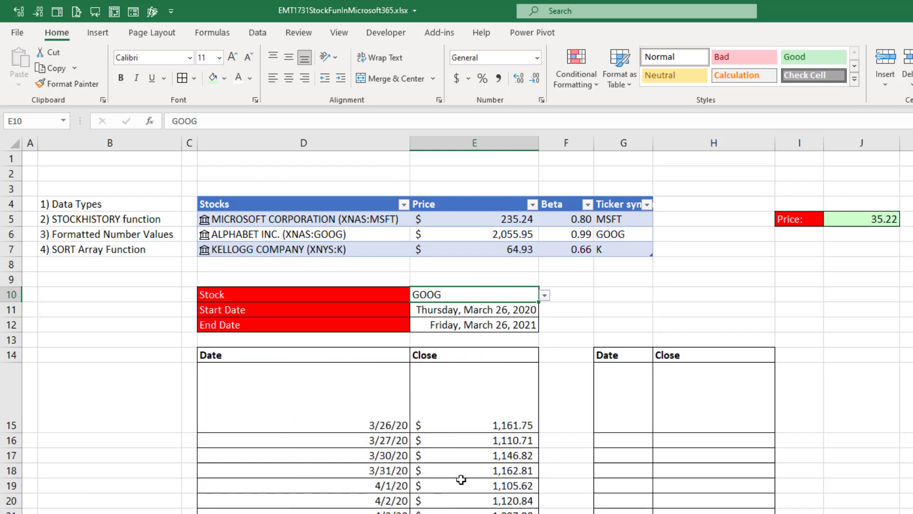
click(635, 352)
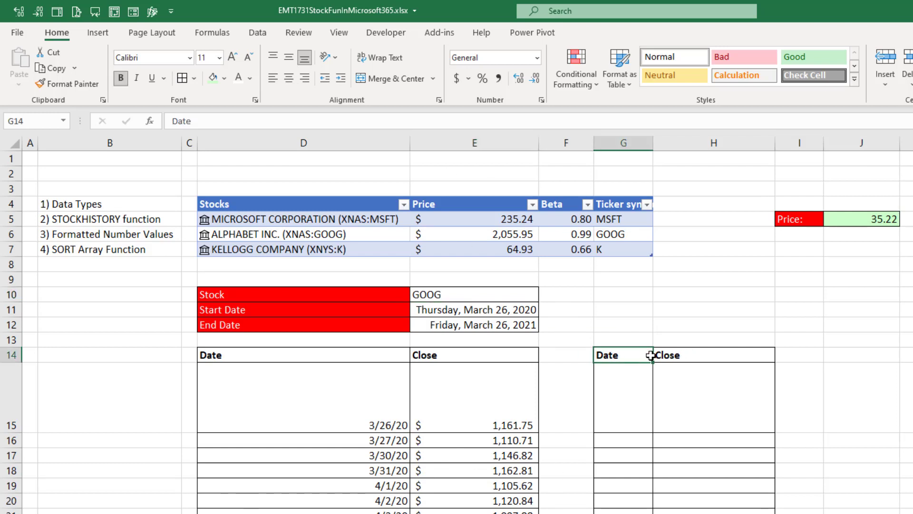
click(338, 355)
key(F2)
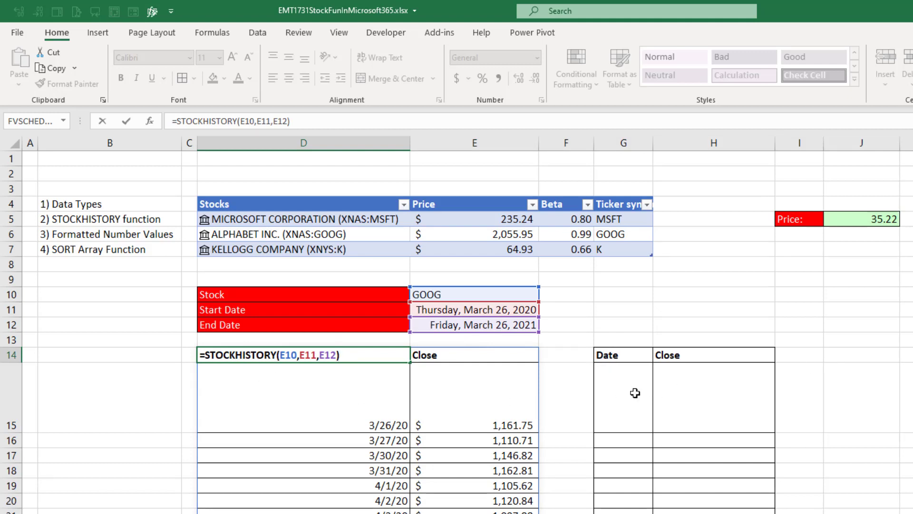
Start a STOCKHISTORY formula in G15 referencing E10, E11 and E12
key(Escape)
click(632, 408)
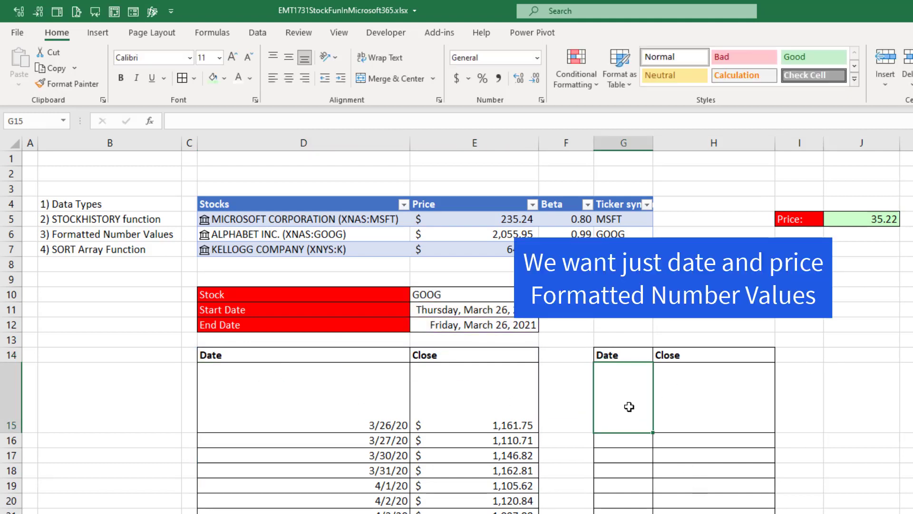
text(=sto)
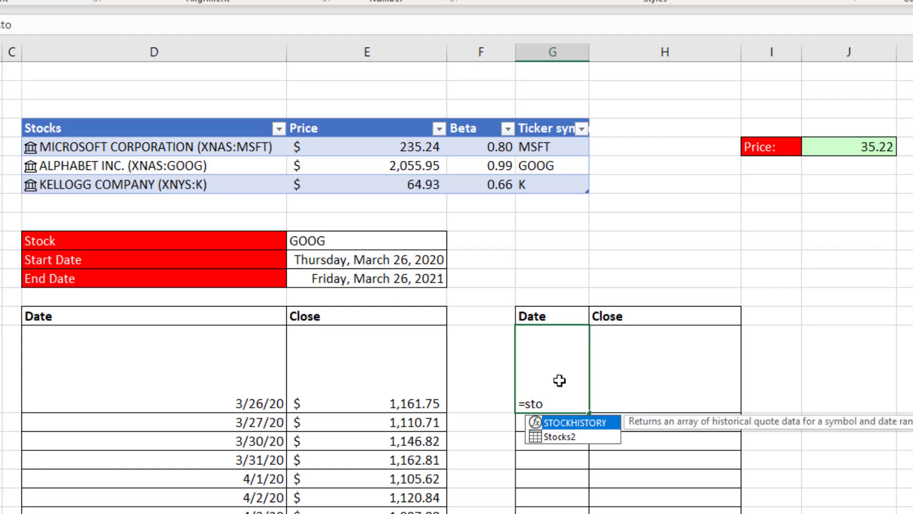
key(Tab)
click(416, 240)
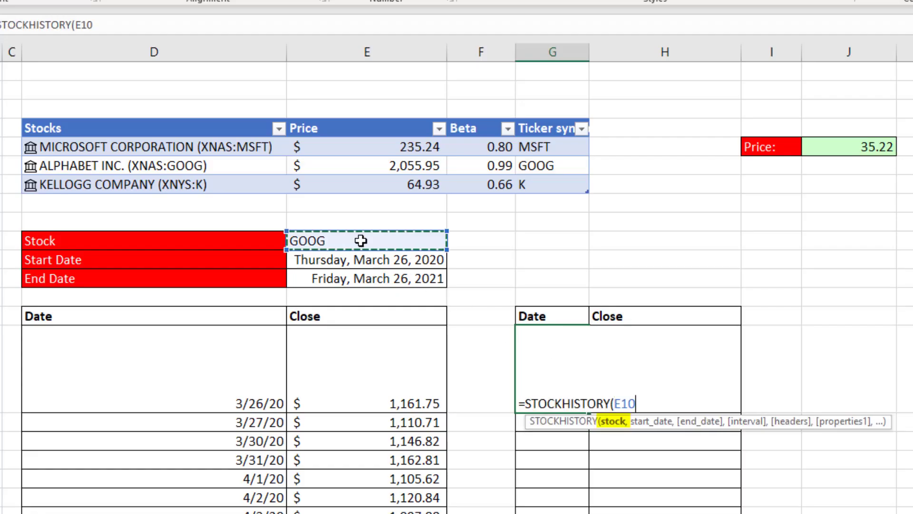
text(,)
click(360, 259)
text(,)
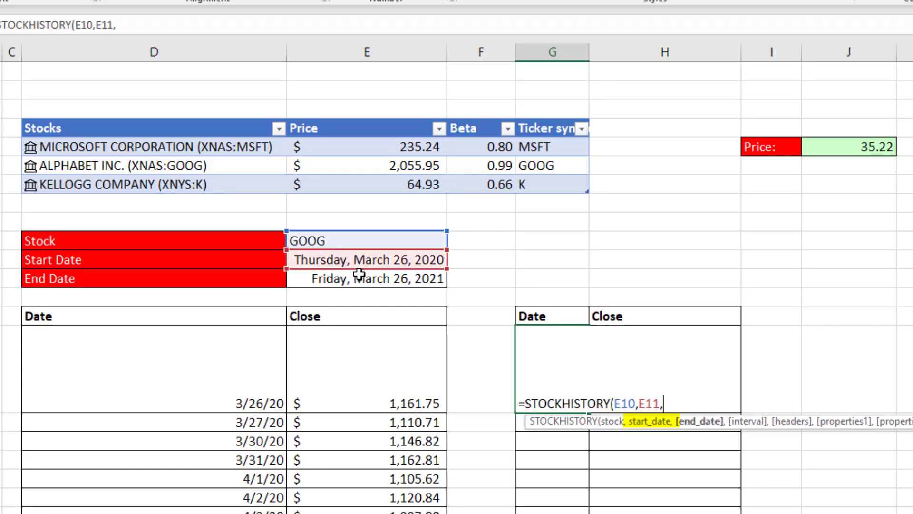
click(360, 280)
Finish it as =STOCKHISTORY(E10,E11,E12,0,0) for daily closes without headers
text(,)
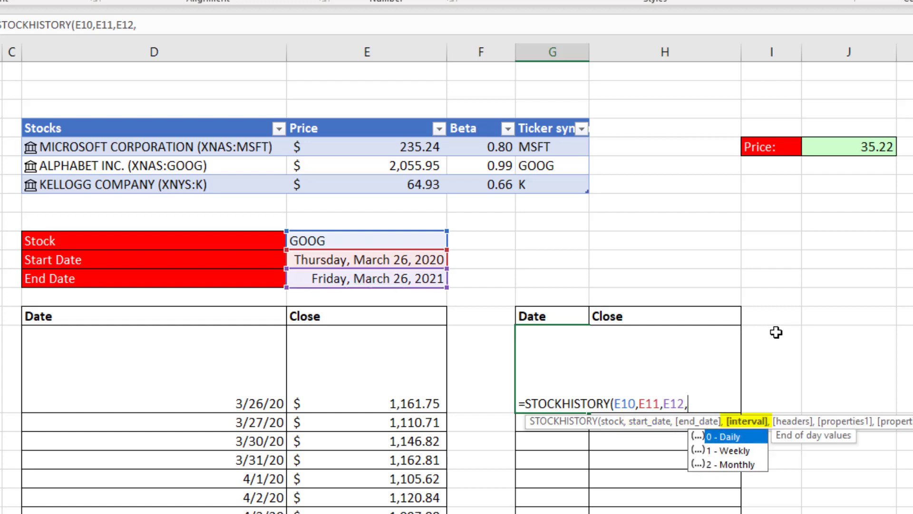
text(0,)
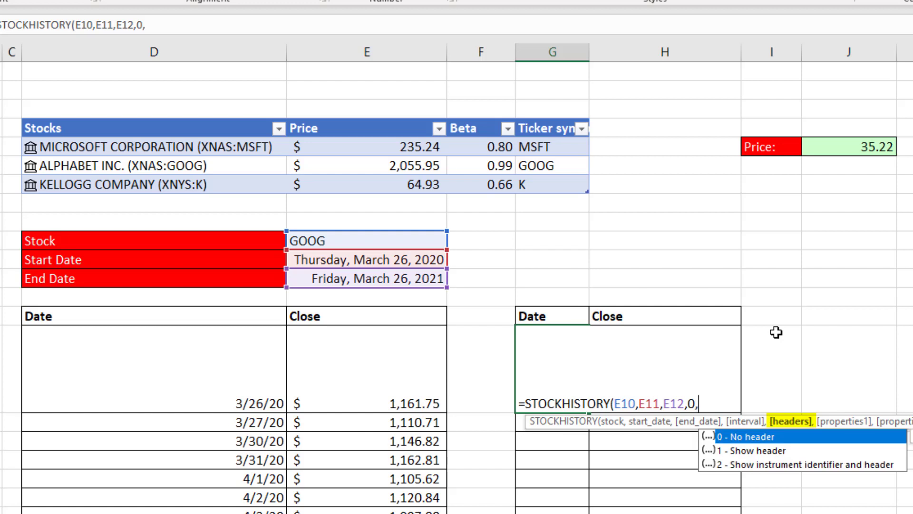
key(Down)
key(Up)
text(0,)
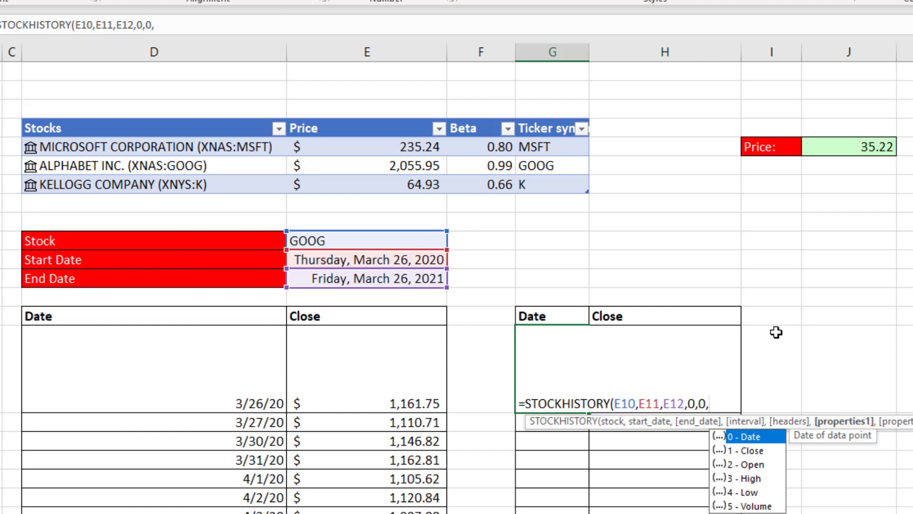
key(BackSpace)
text())
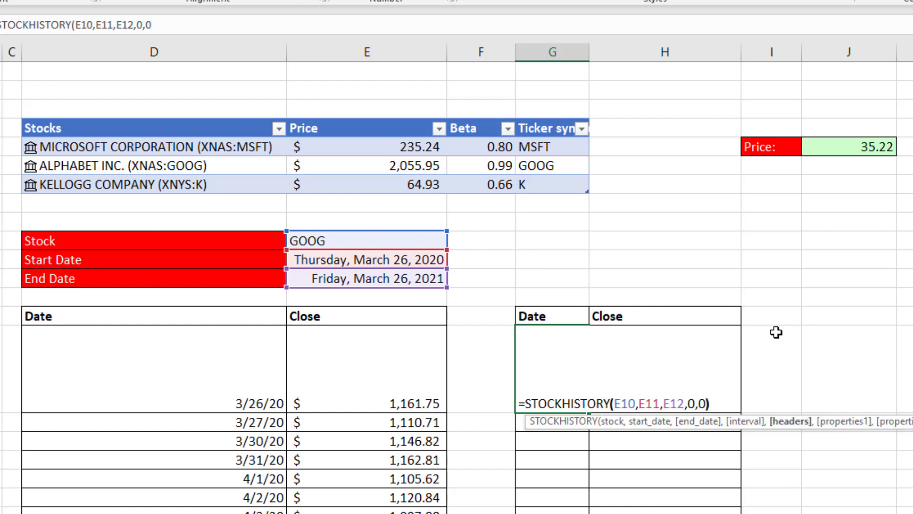
key(Return)
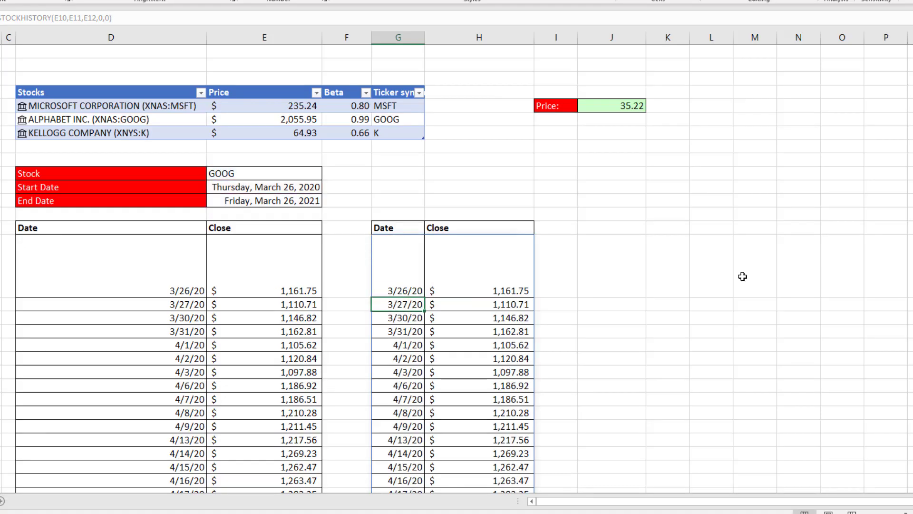
Wrap G15's formula as =SORT(STOCKHISTORY(E10,E11,E12,0,0),1,-1) for descending dates
click(399, 281)
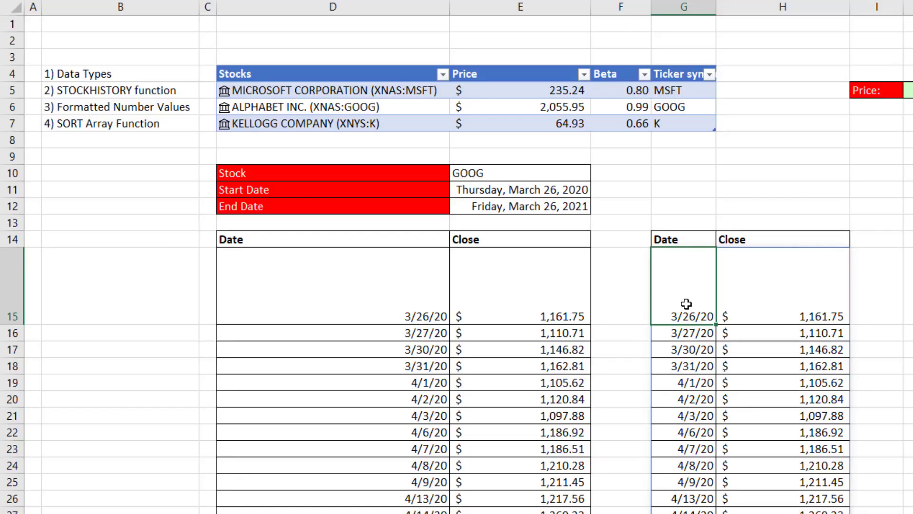
double_click(529, 316)
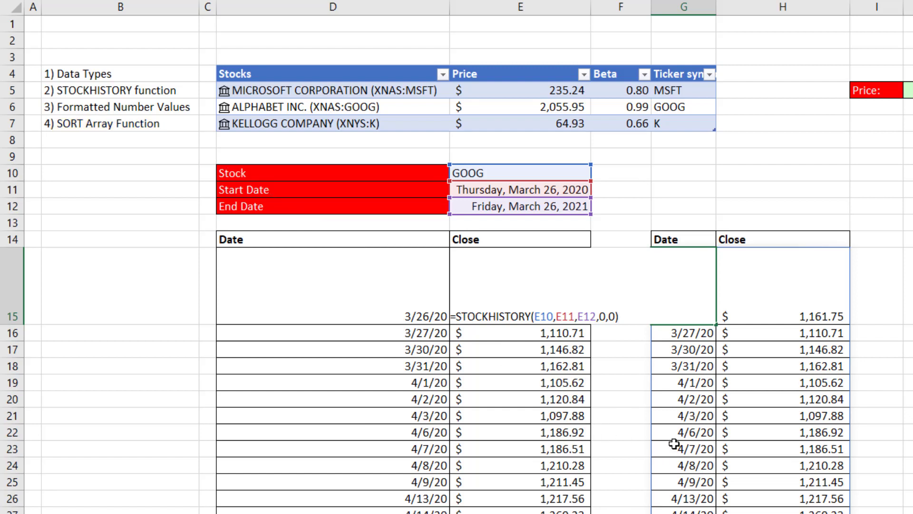
text(SORT()
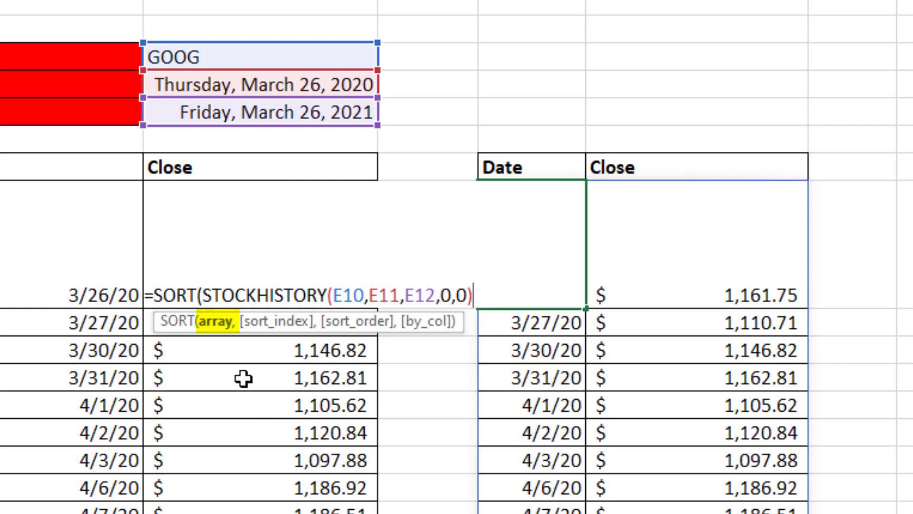
text(,)
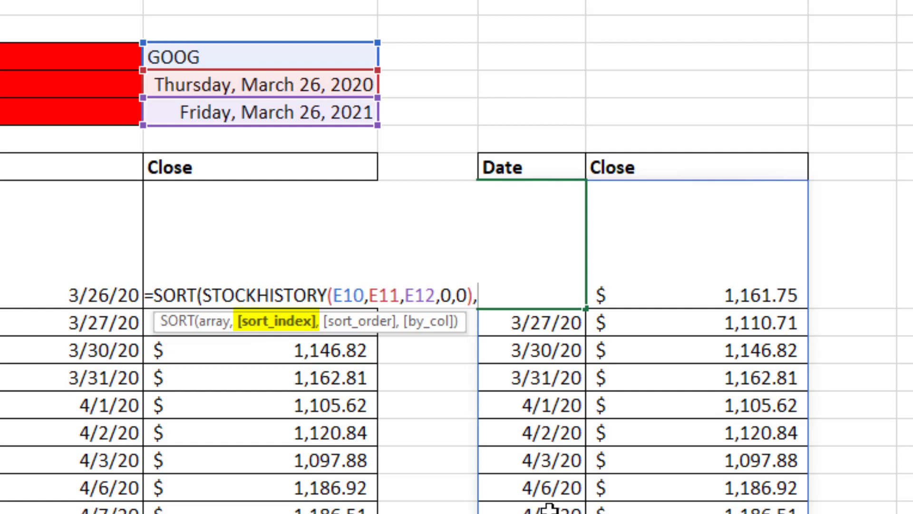
text(1)
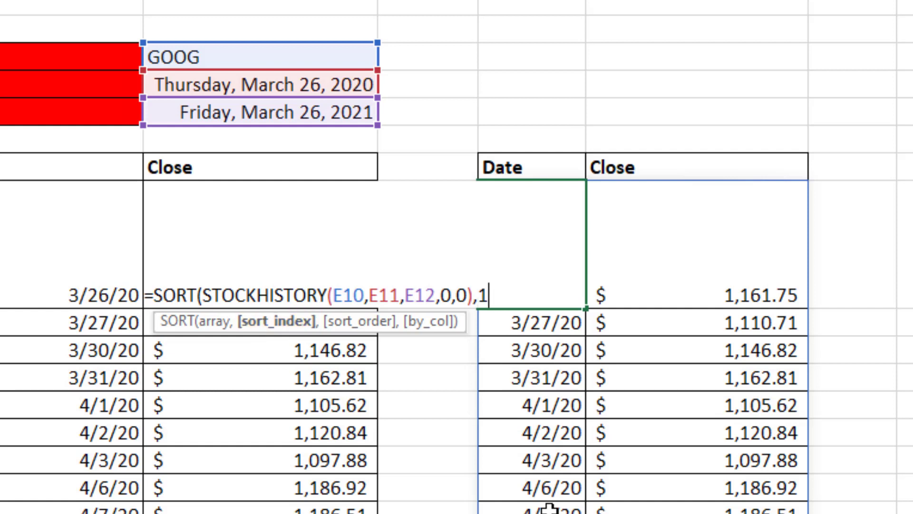
text(,)
key(Down)
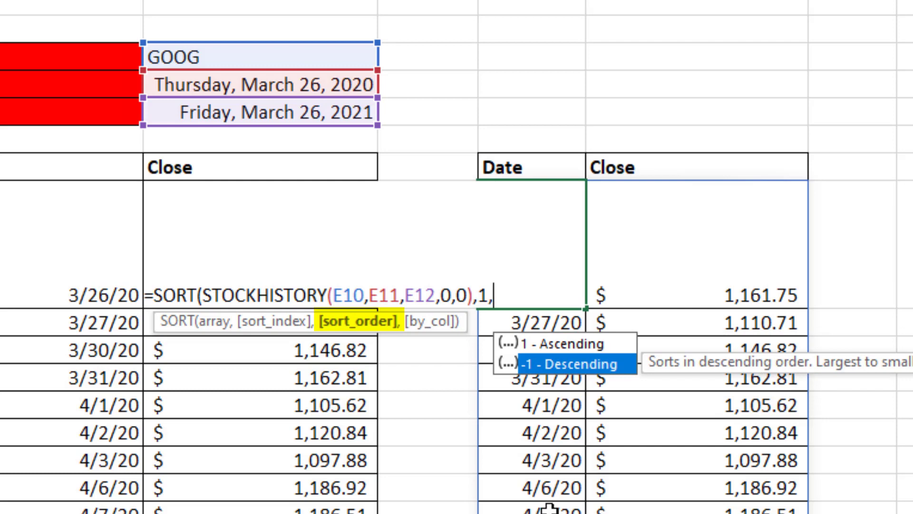
key(Tab)
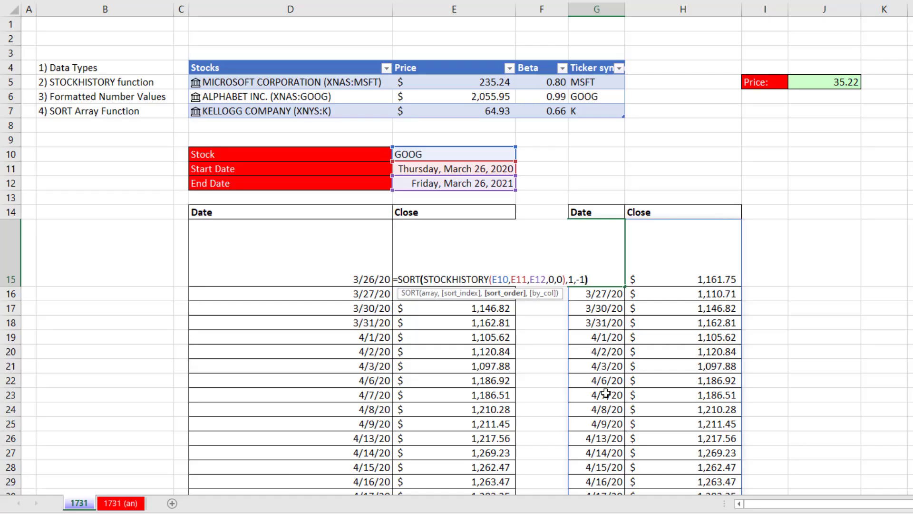
text())
key(Return)
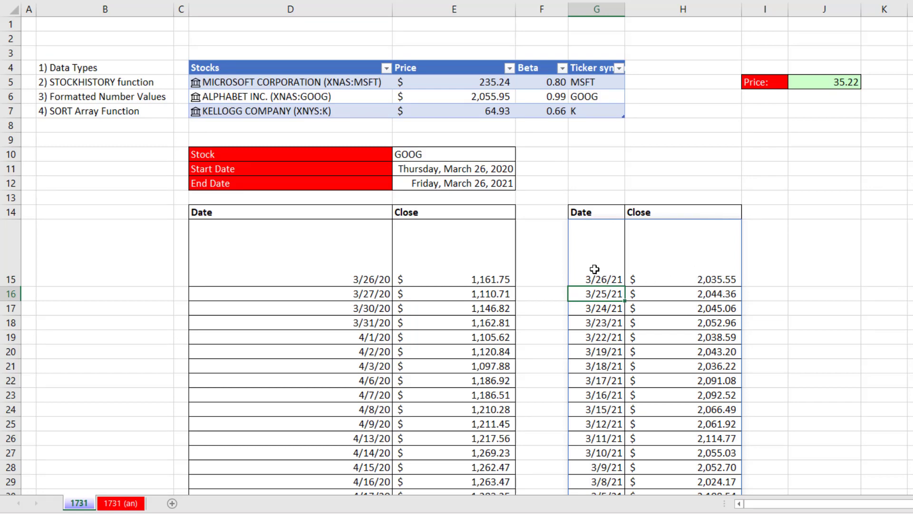
Add Coca Cola in the row below the Stocks table as a new stock entry
click(596, 111)
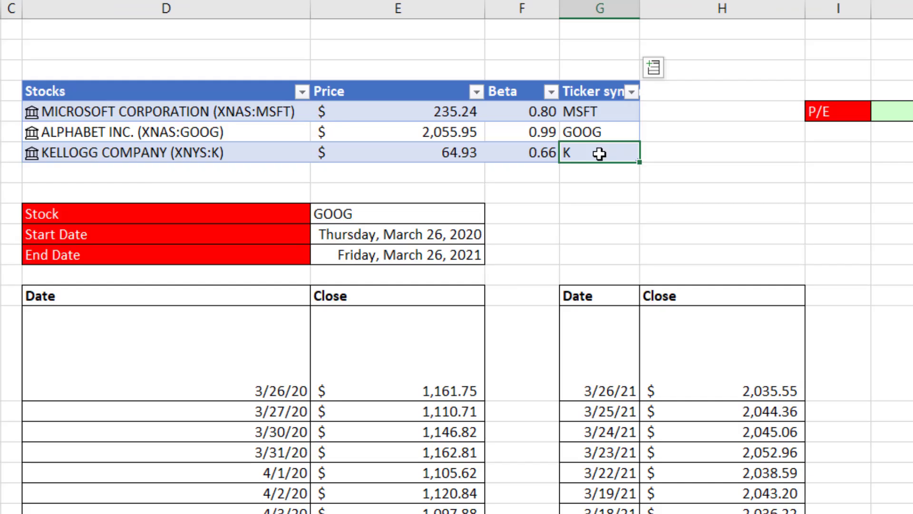
click(209, 173)
text(C)
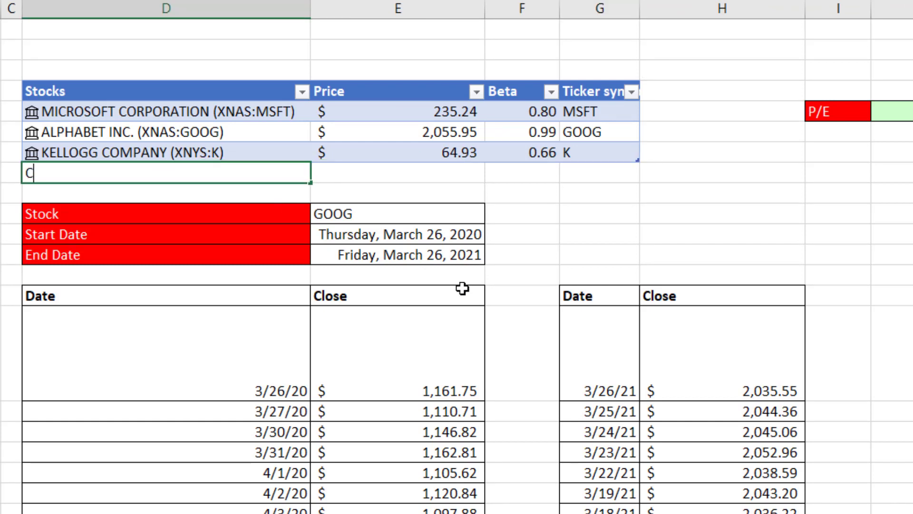
text(oca Cola)
key(Tab)
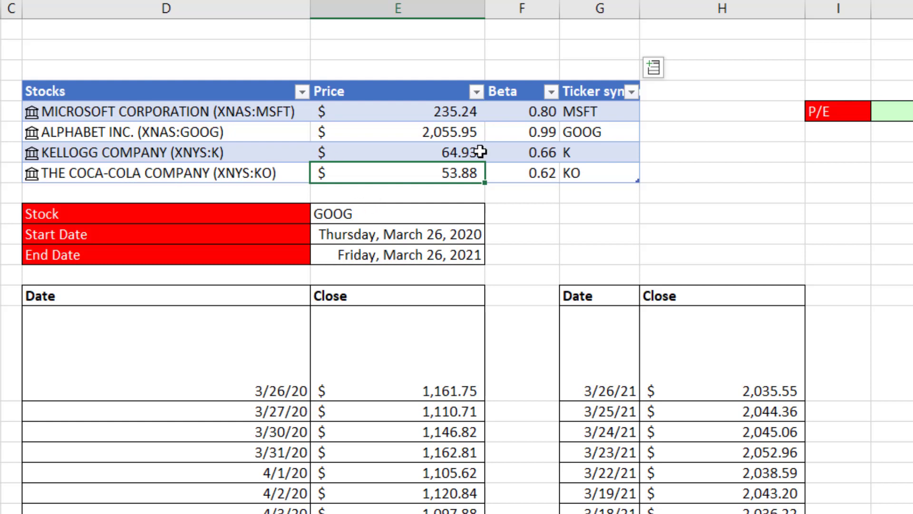
Choose KO from the Stock cell's ticker dropdown
click(464, 214)
click(491, 215)
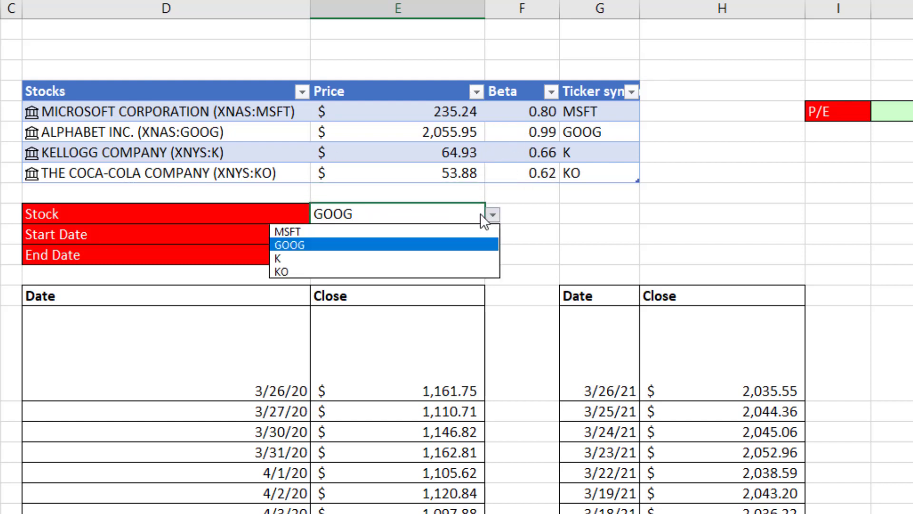
click(319, 269)
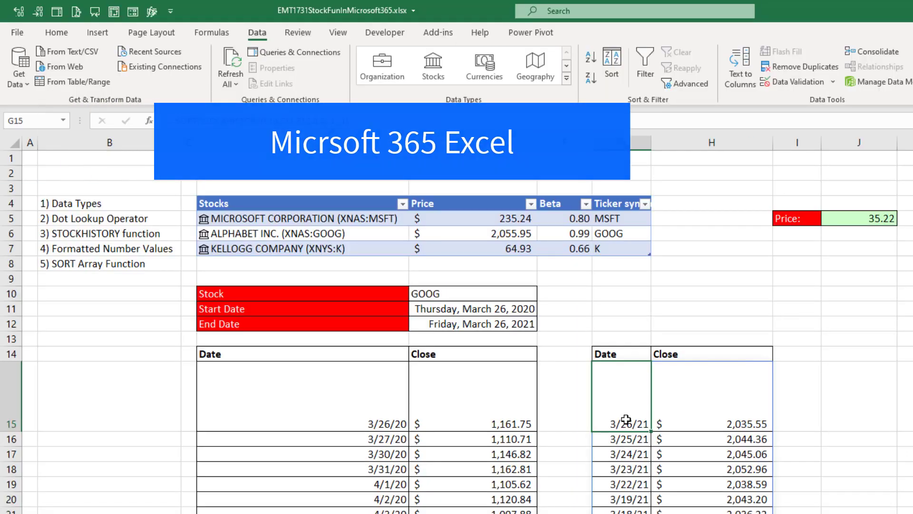
double_click(621, 422)
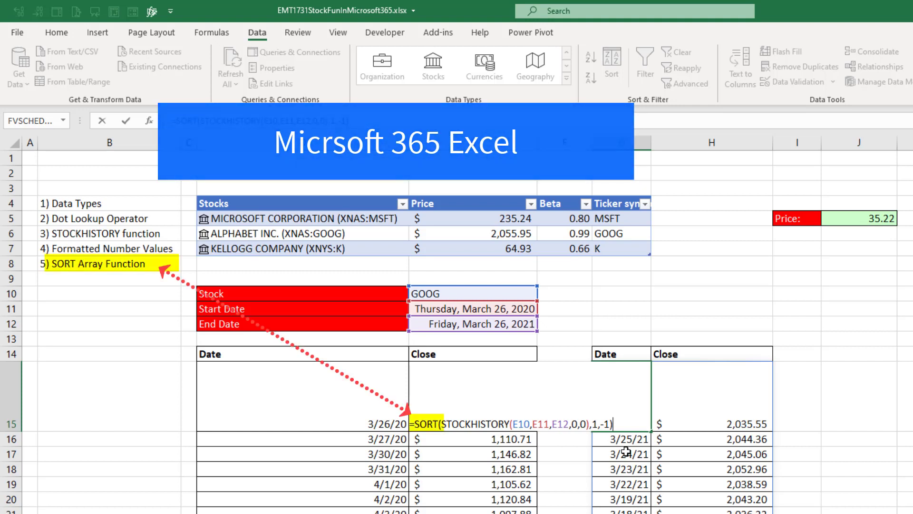
key(Escape)
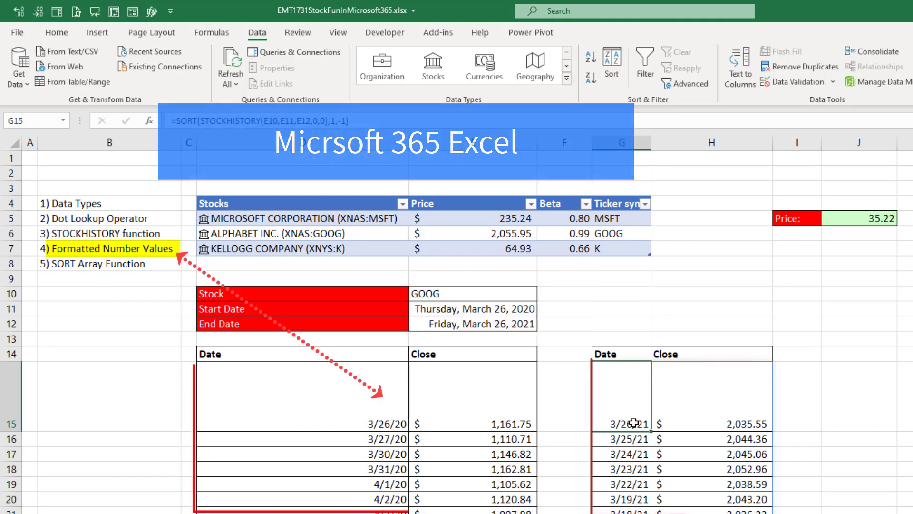
double_click(352, 407)
double_click(329, 354)
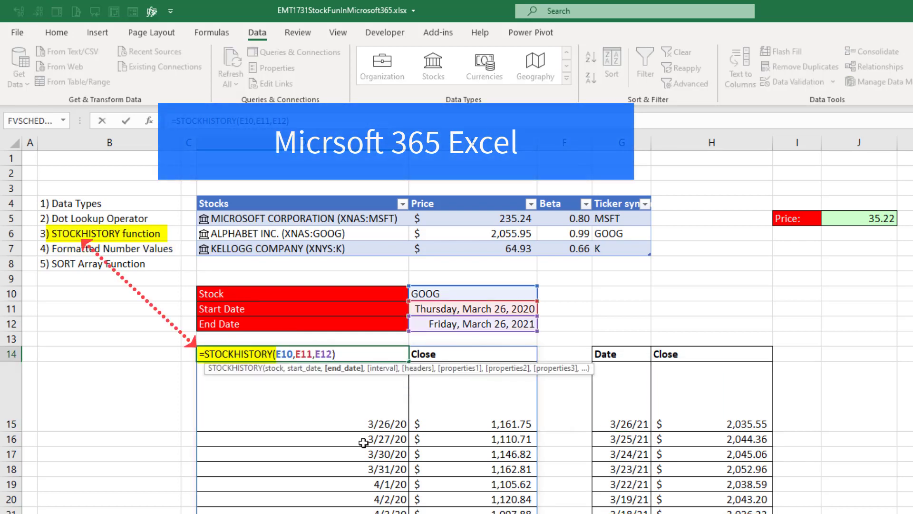
key(Escape)
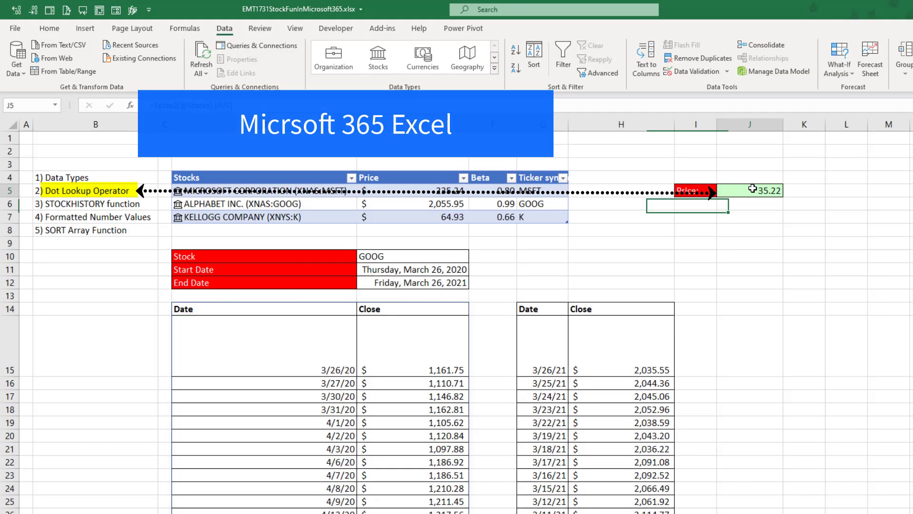
double_click(856, 218)
key(Escape)
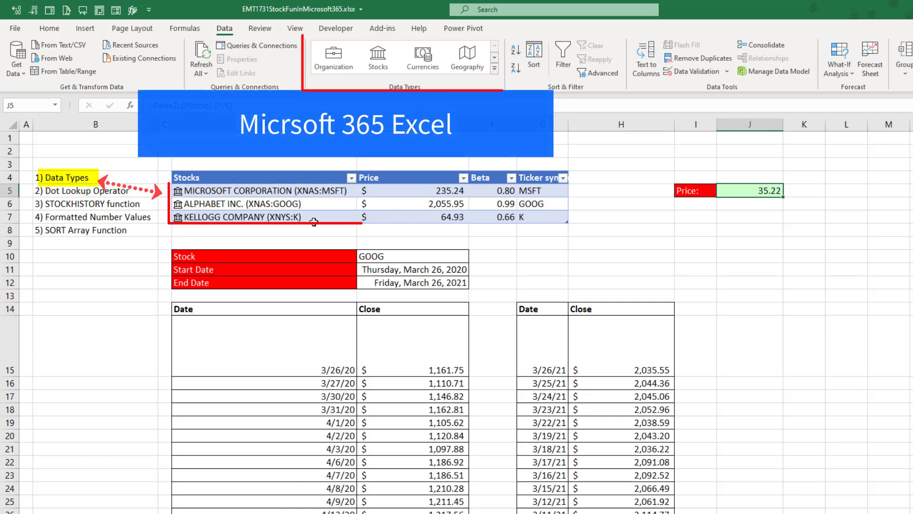